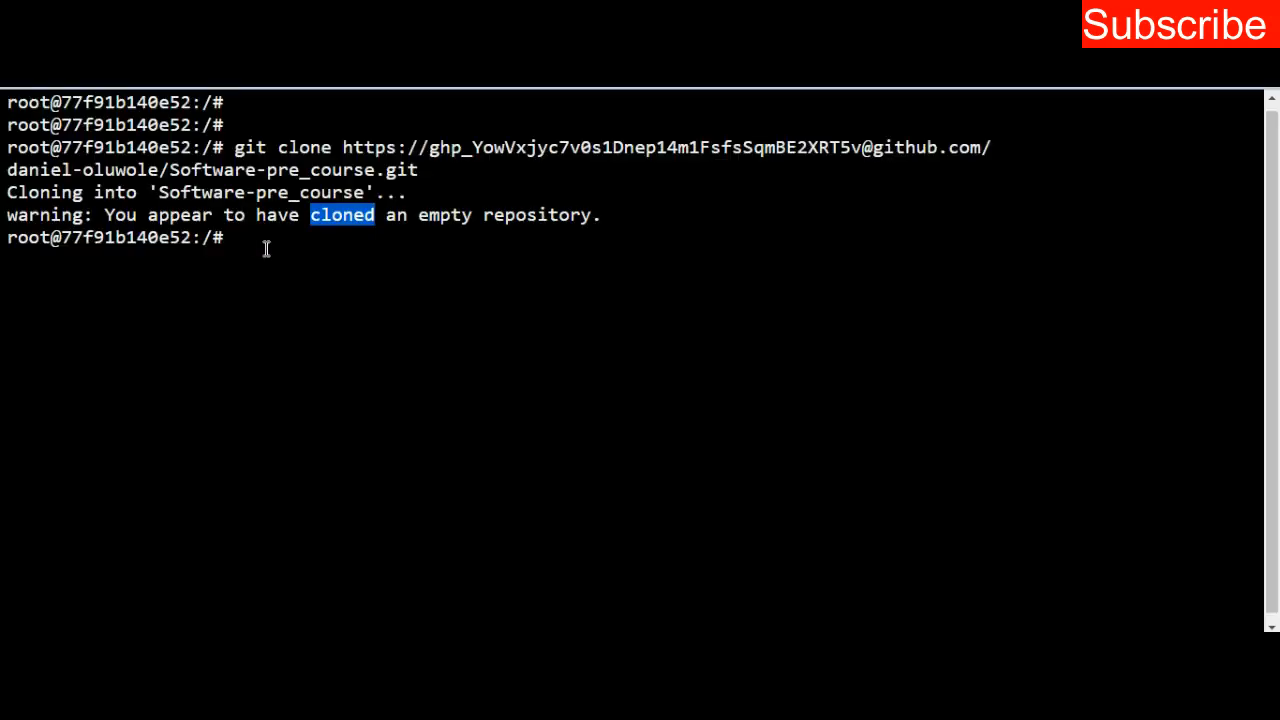
type("ls")
List the root directory and locate the Software-pre_course folder in the listing
key("Return")
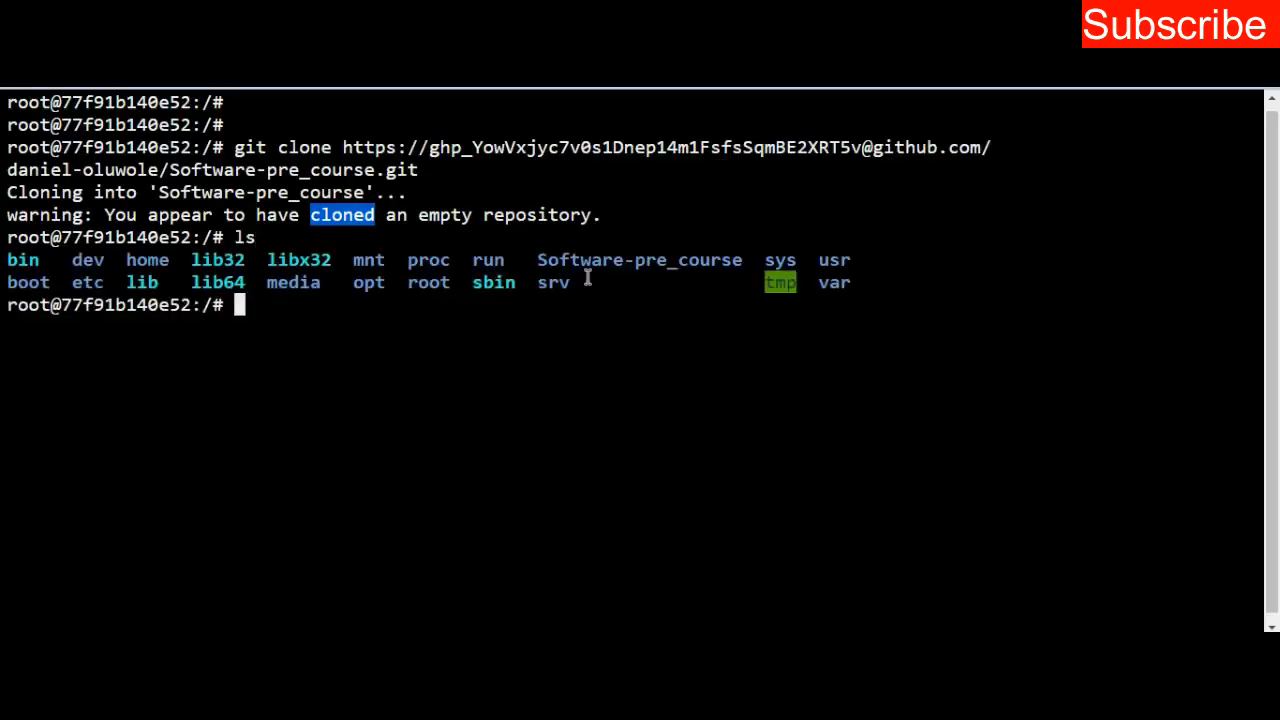
mouse_move(538, 260)
left_mouse_down()
mouse_move(651, 275)
mouse_move(742, 262)
left_mouse_up()
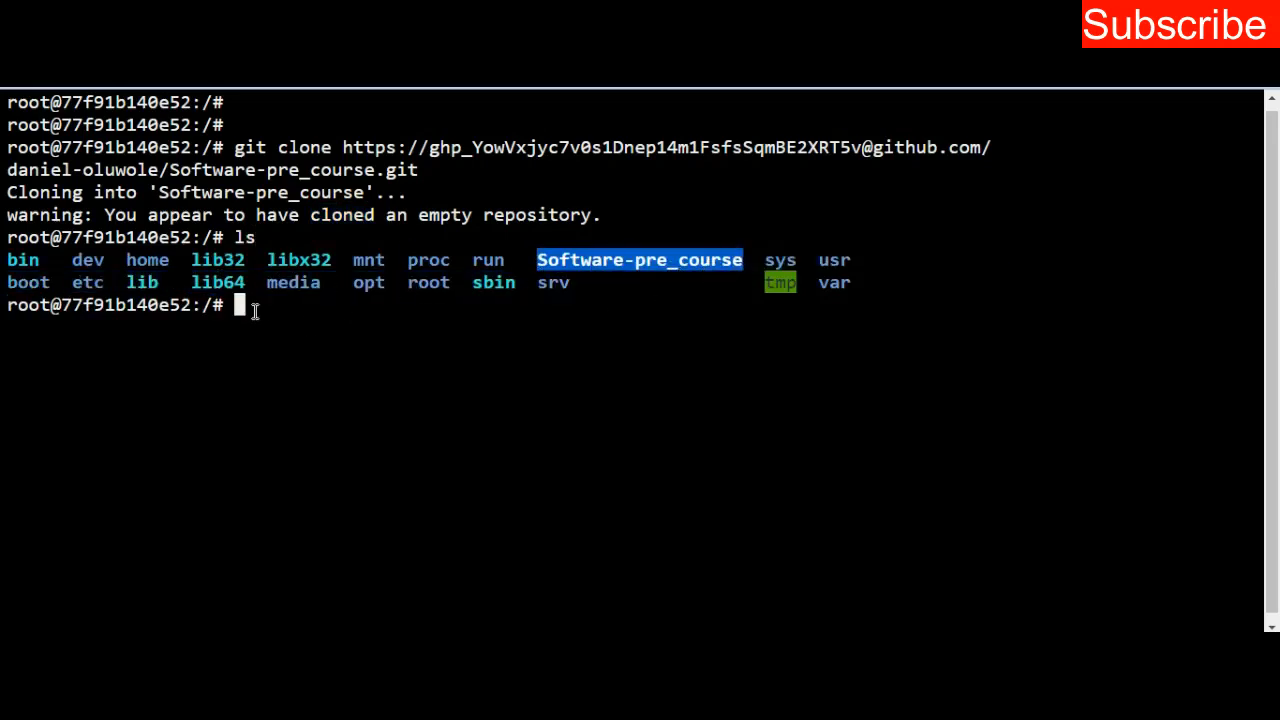
type("cd")
type(" Sof")
type("tw")
type("are")
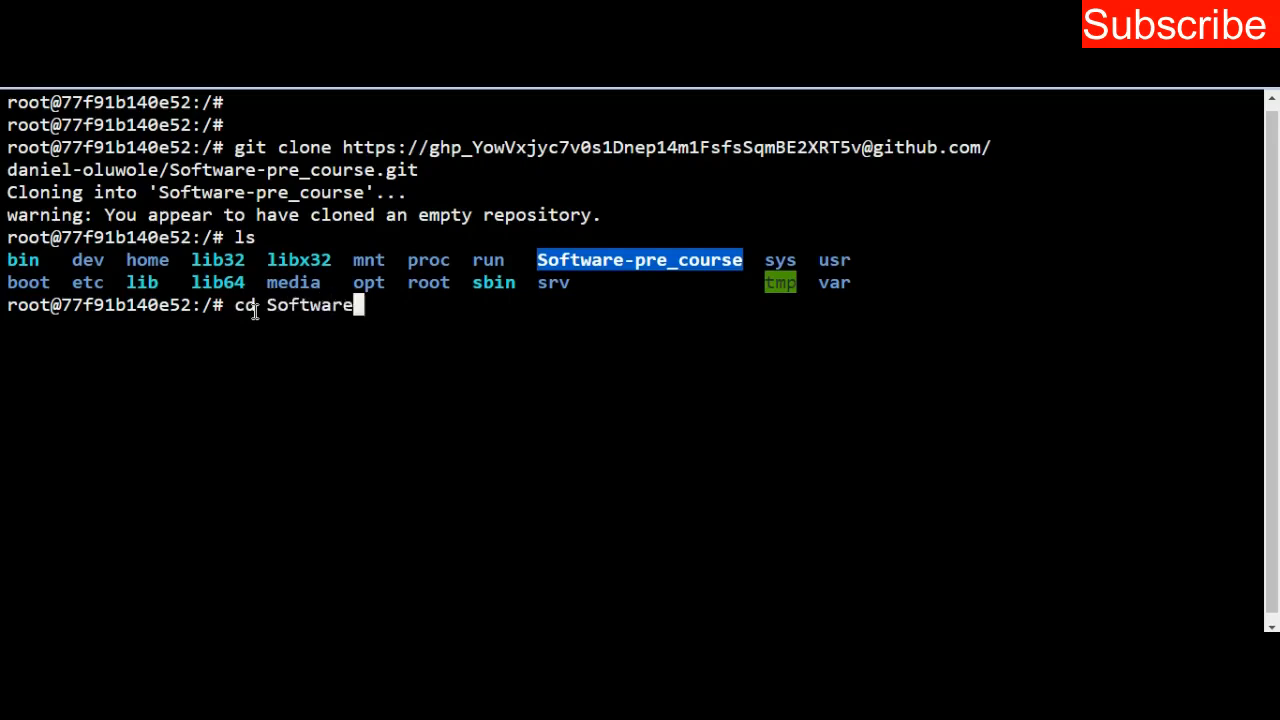
type("-pre")
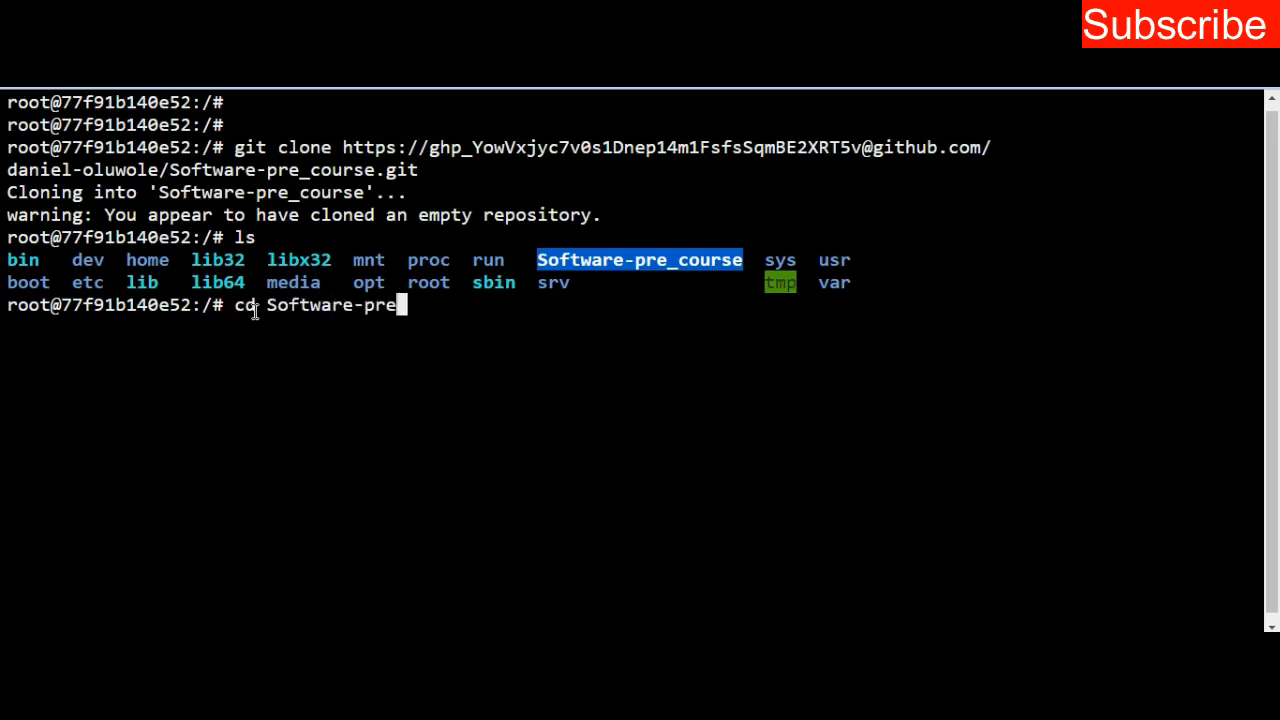
type("_cour")
type("se")
Change into Software-pre_course and confirm the prompt shows the new folder path
key("Return")
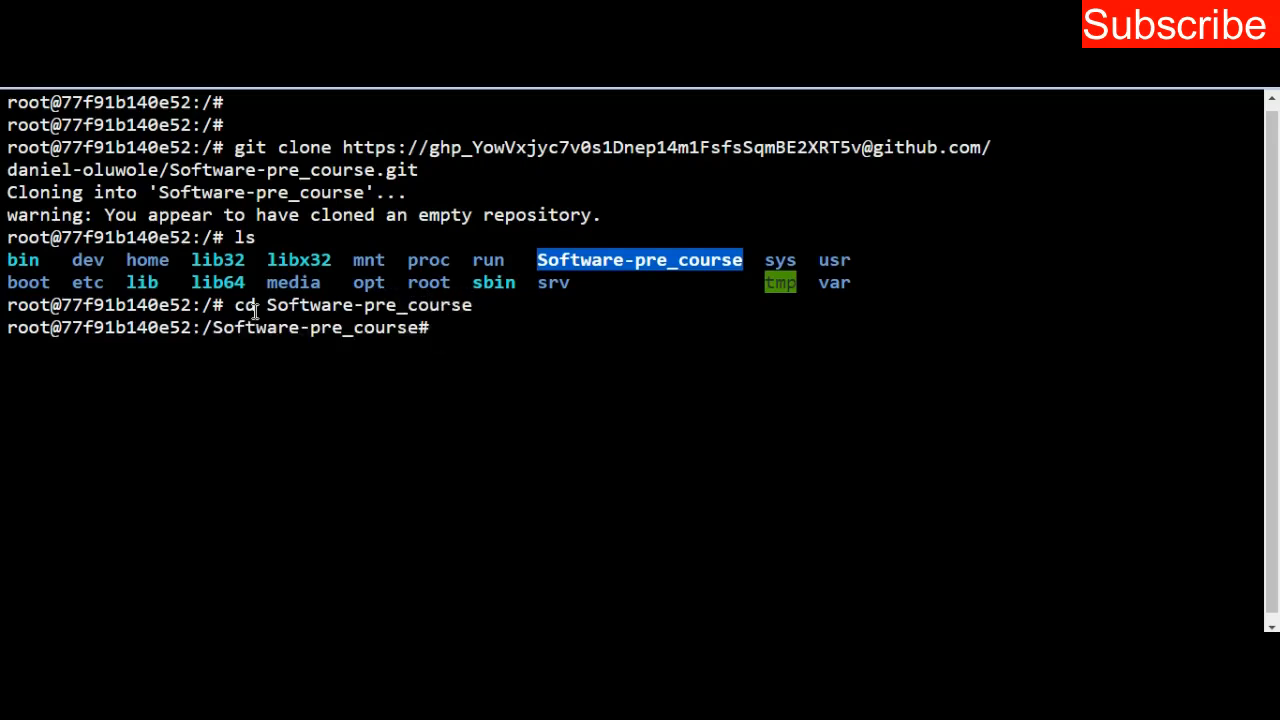
left_click_drag(212, 327, 422, 327)
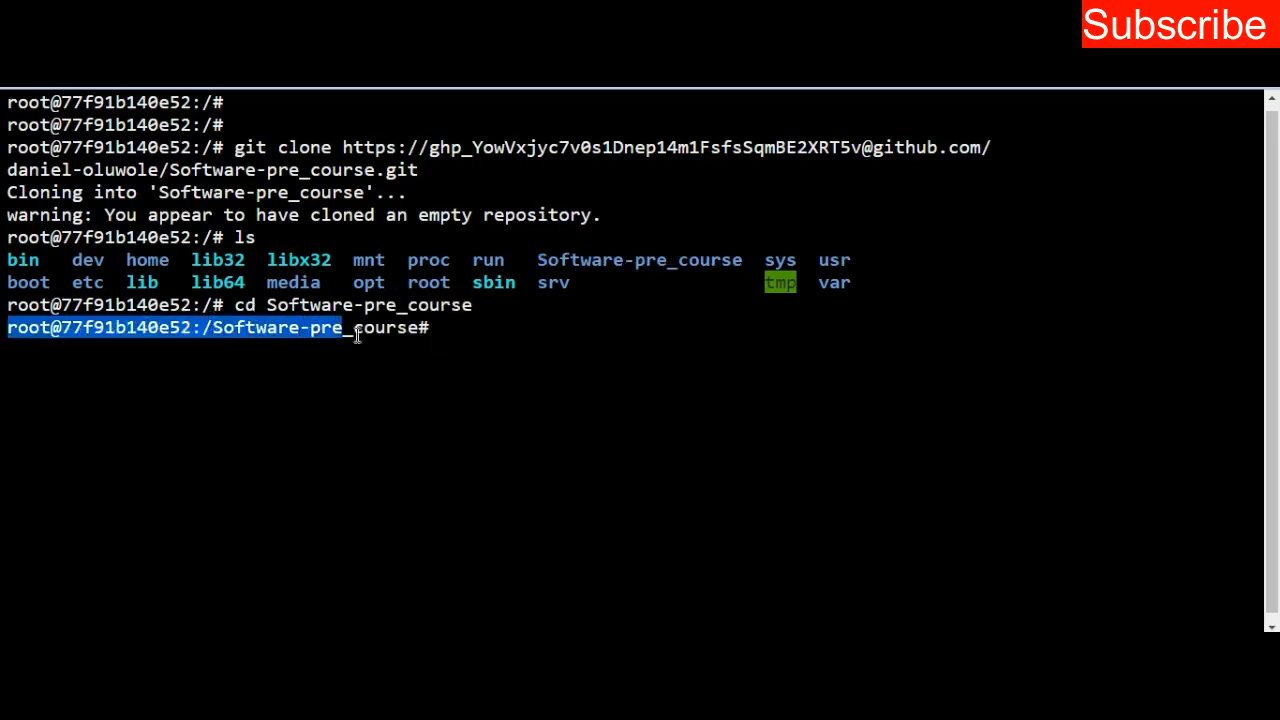
left_click(395, 370)
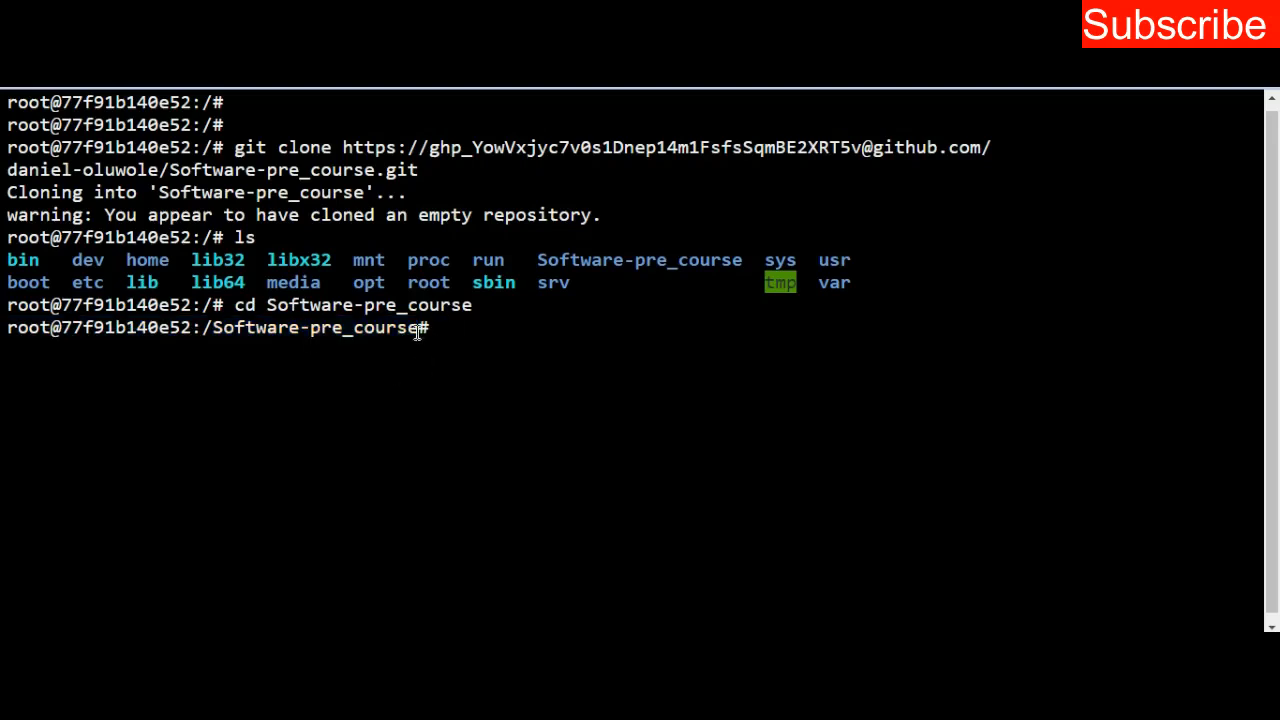
left_click_drag(7, 327, 265, 328)
left_click(447, 332)
type("ho 'M")
type("y f")
type("irst read")
type("me")
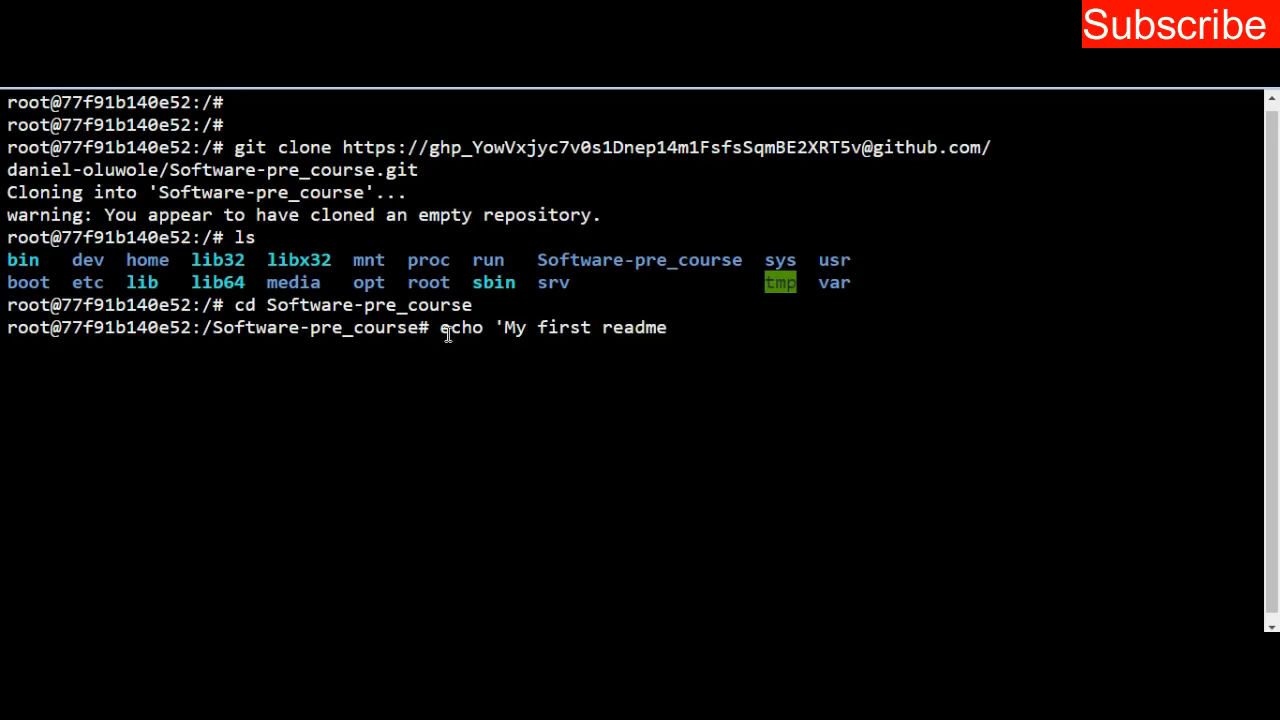
type("'")
type(" > REA")
type("DME.")
type("md")
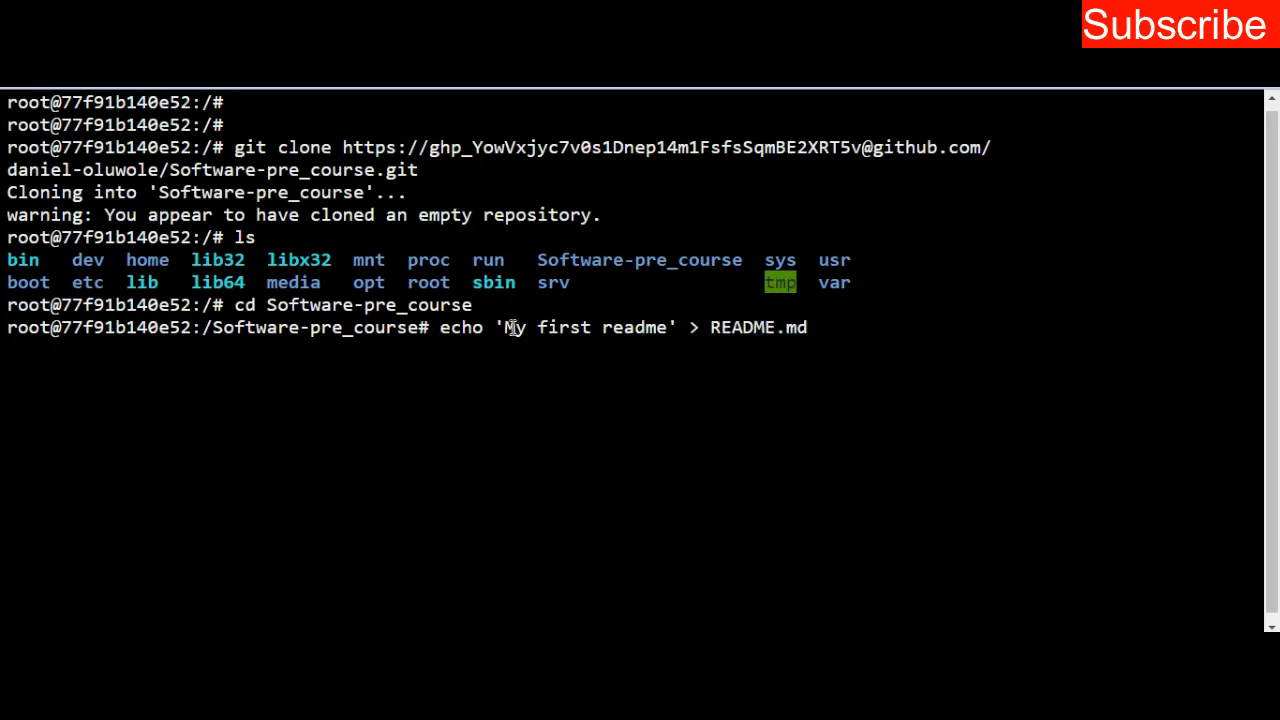
Run echo 'My first readme' > README.md to create the readme file
left_click_drag(510, 327, 674, 324)
left_click(820, 327)
key("Return")
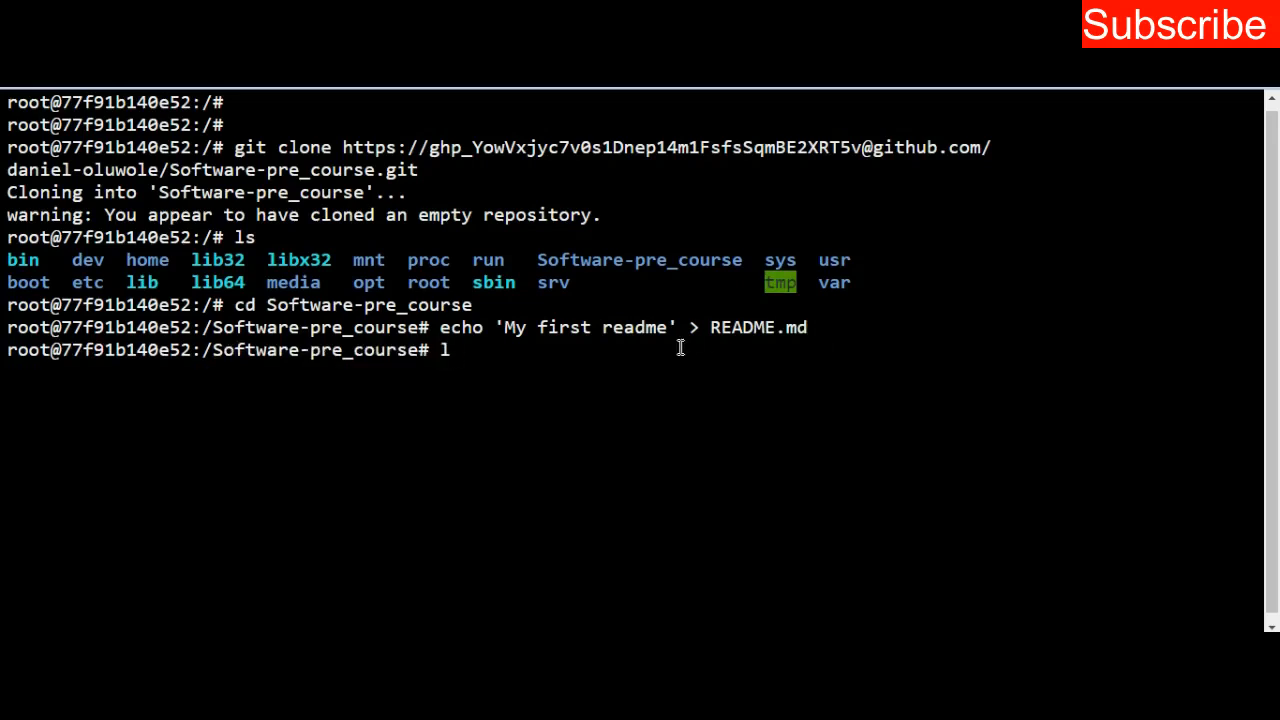
type("ls")
List the folder and confirm README.md appears in the output
key("Return")
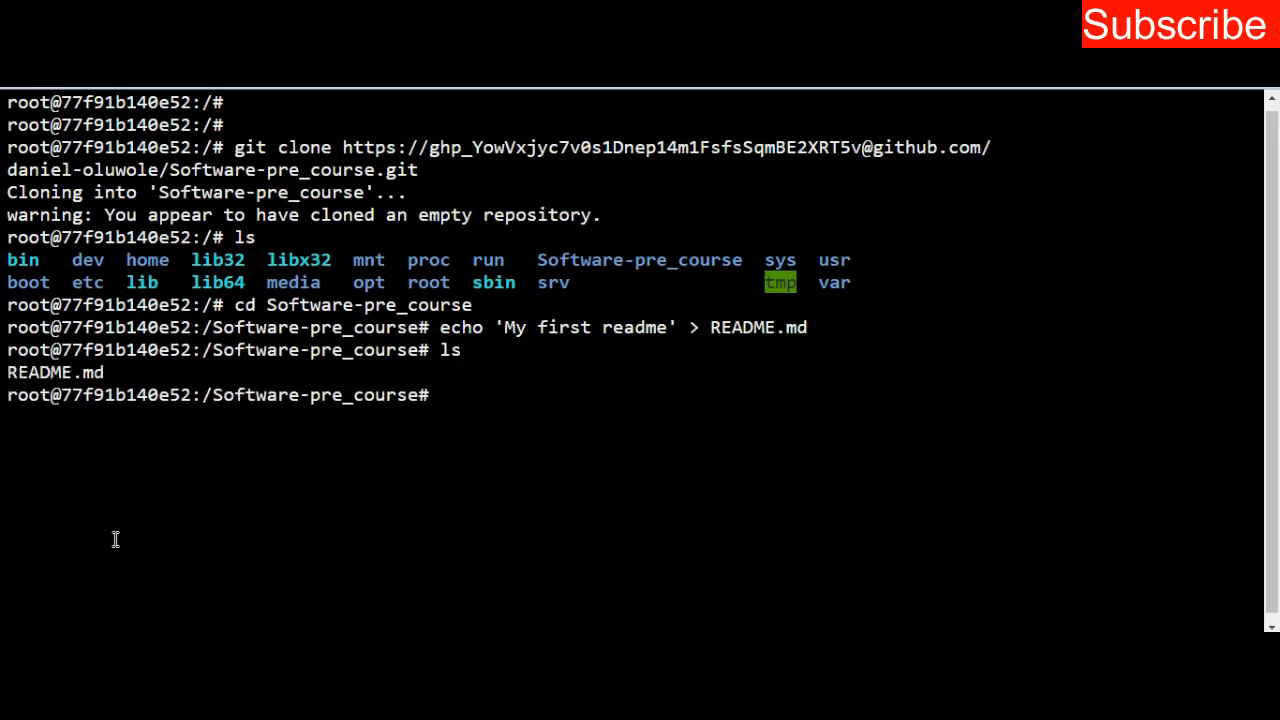
triple_click(128, 378)
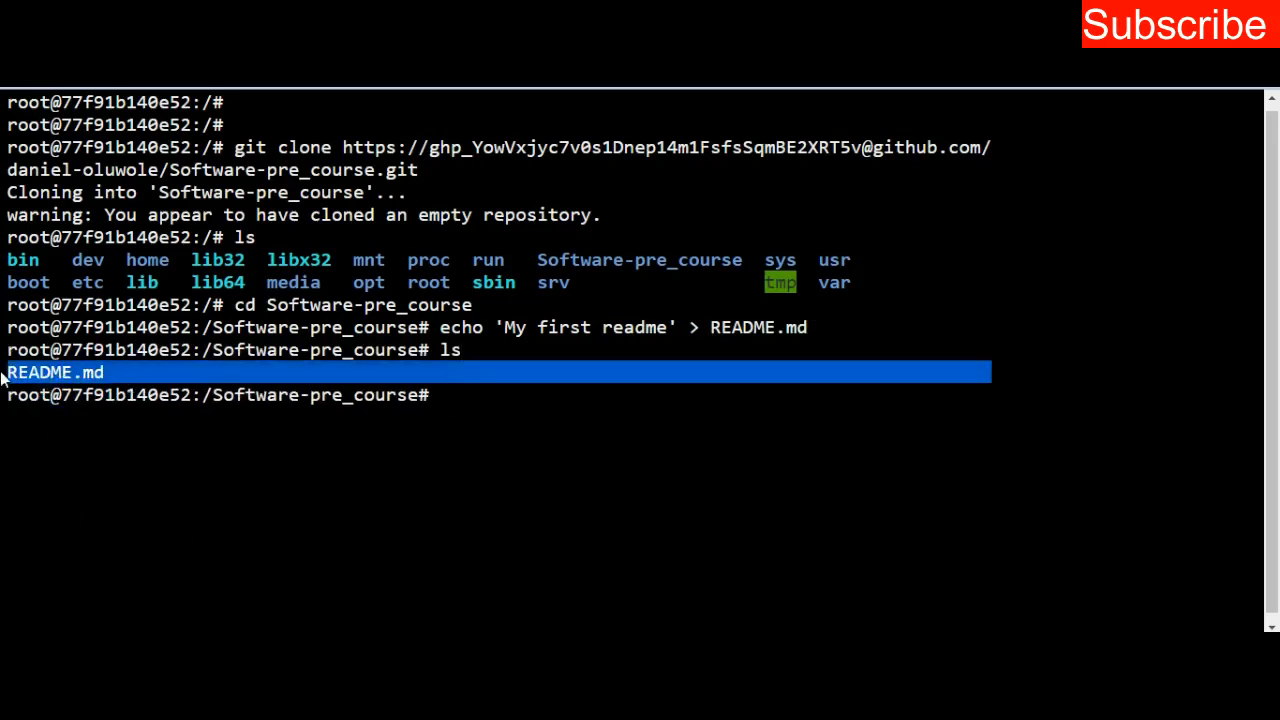
left_click(453, 395)
type("c")
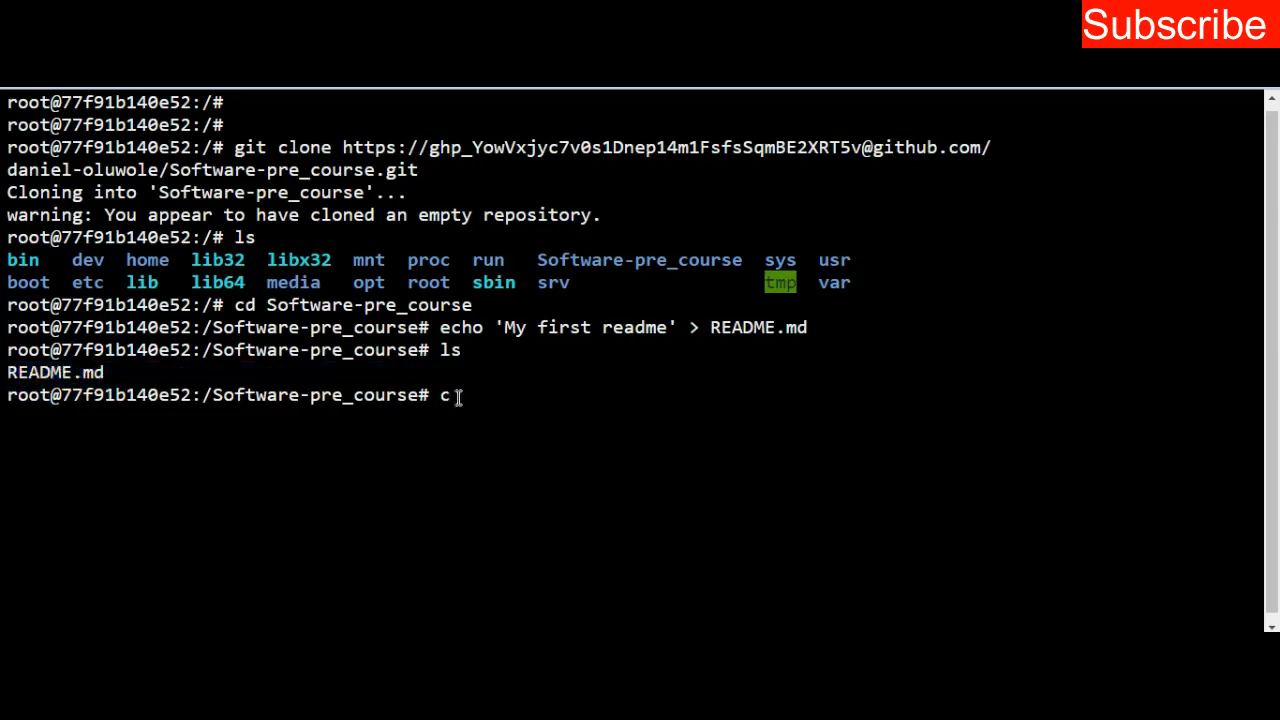
type("at R")
type("EADME.")
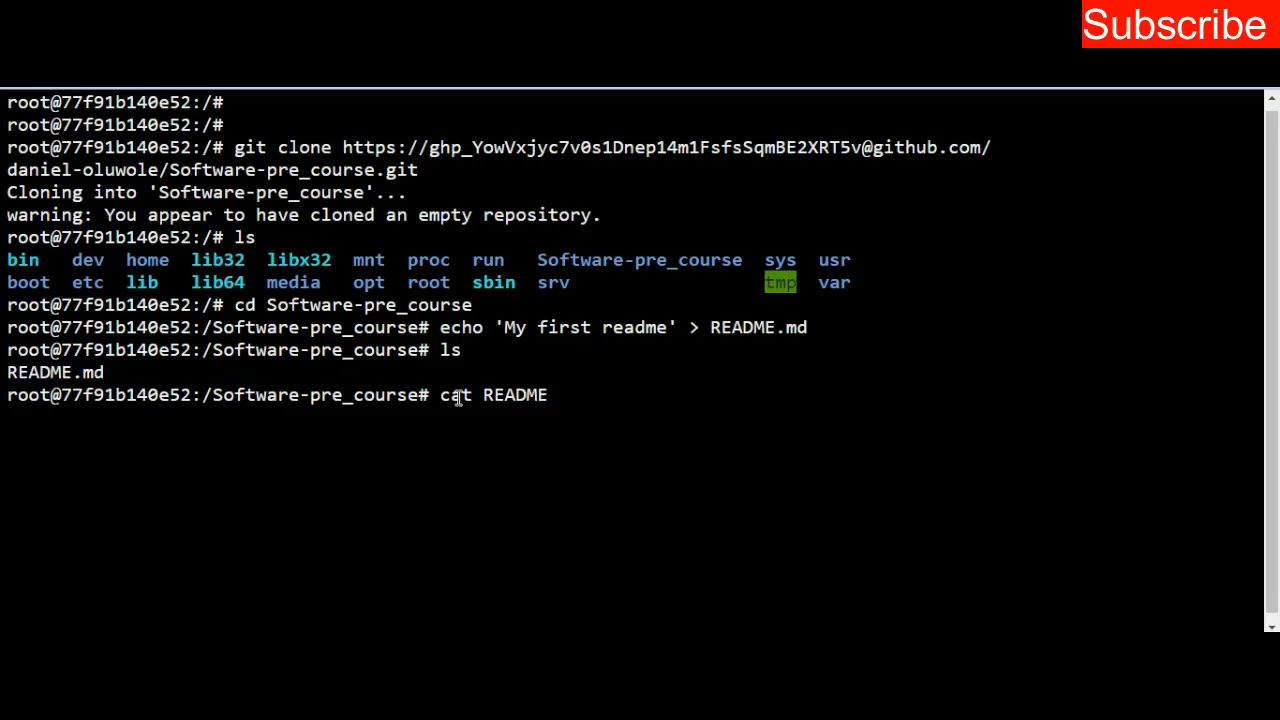
type("md")
Print README.md with cat and confirm it shows 'My first readme'
key("Return")
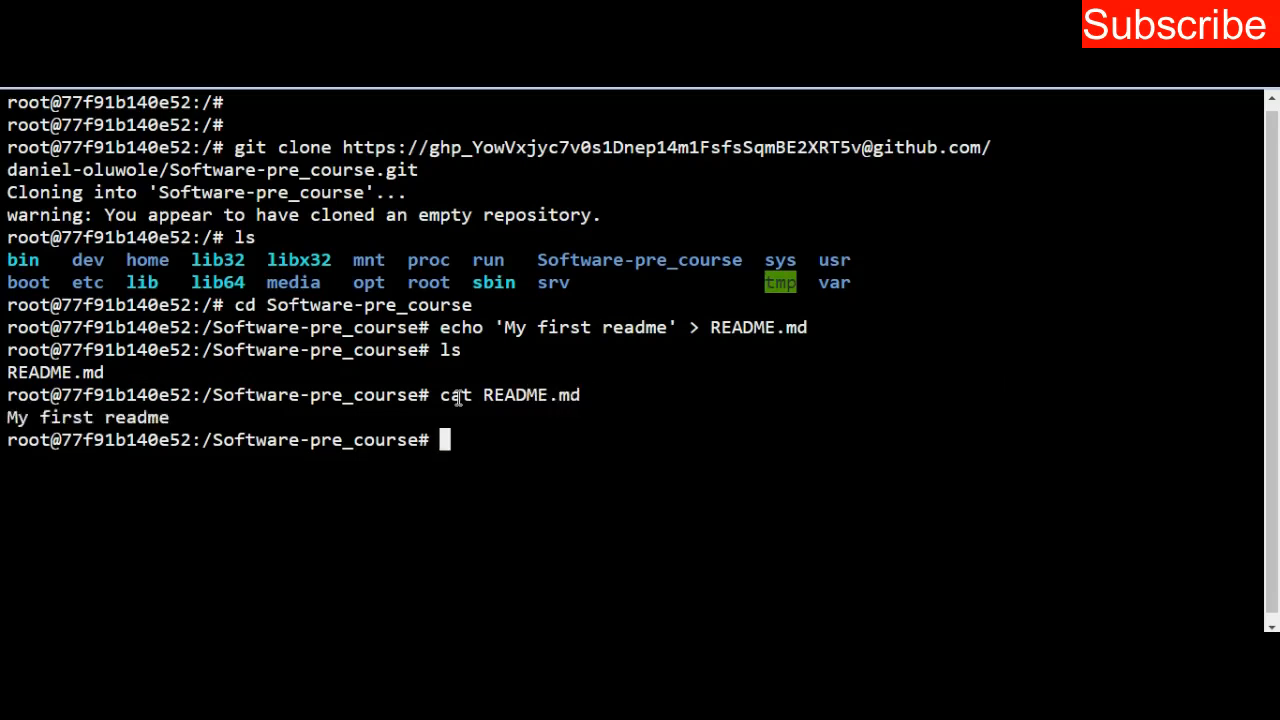
left_click_drag(200, 418, 2, 422)
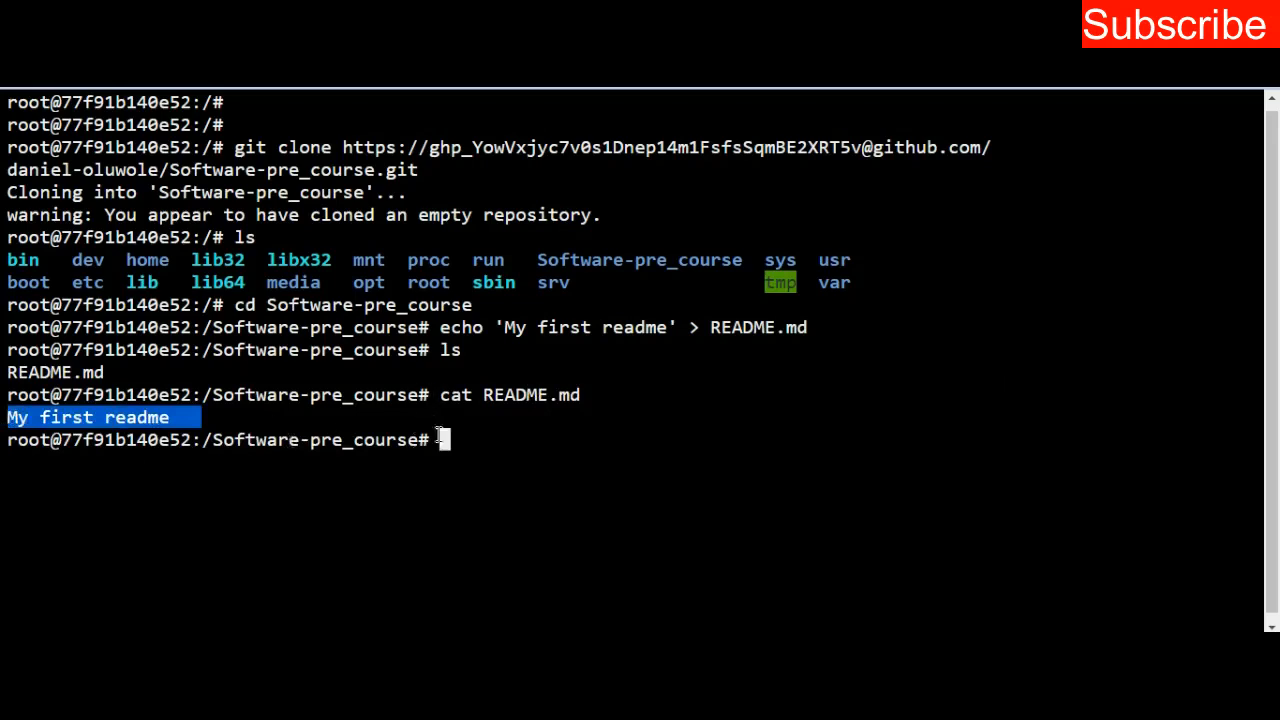
left_click_drag(150, 375, 7, 372)
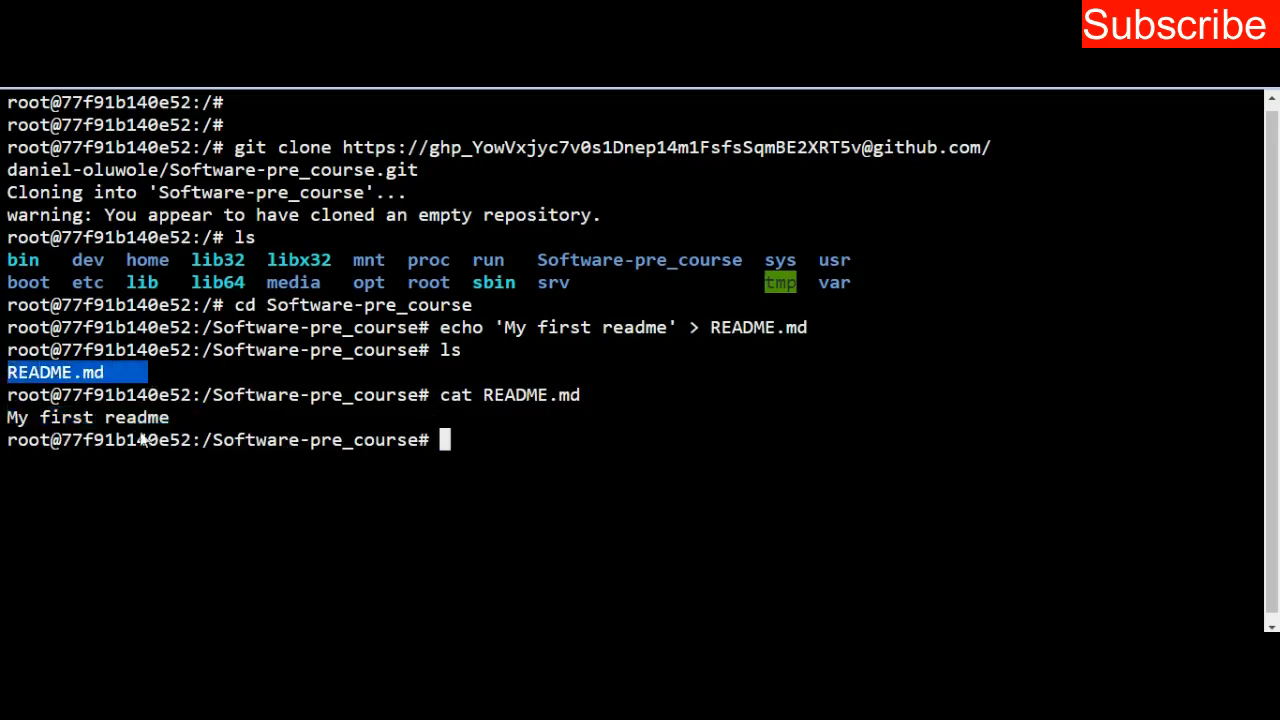
left_click_drag(205, 418, 3, 422)
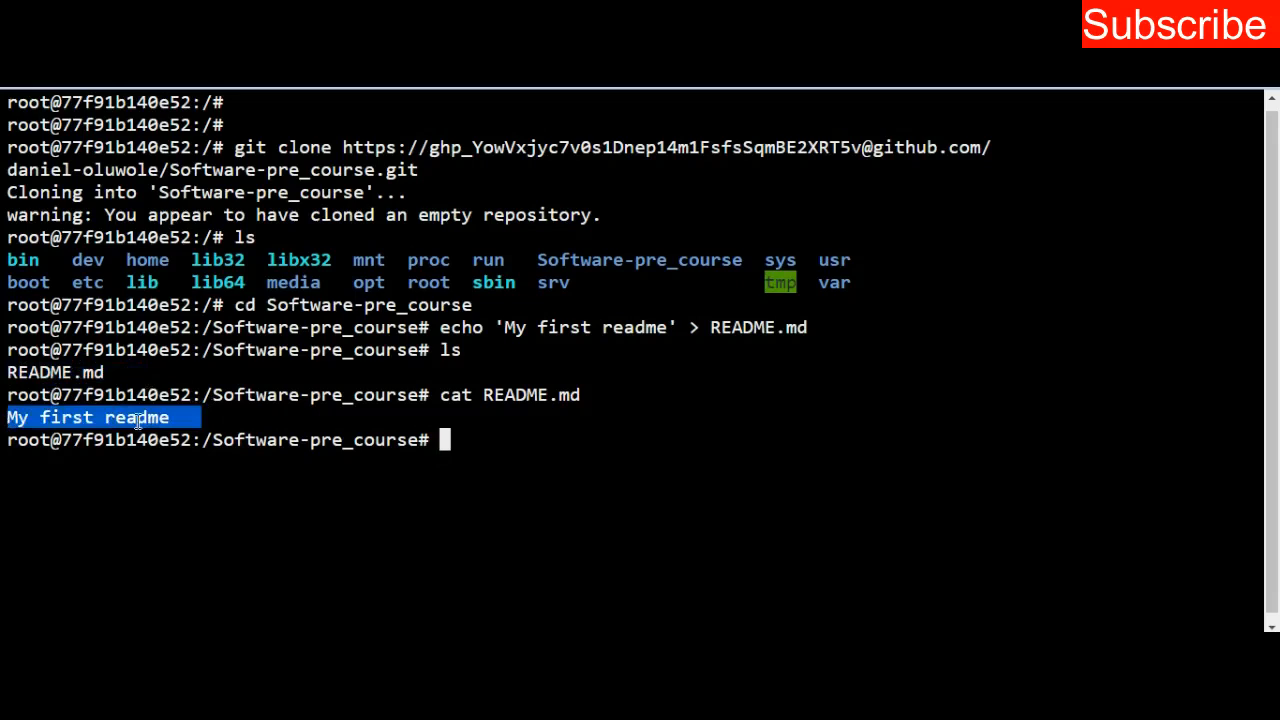
left_click(442, 442)
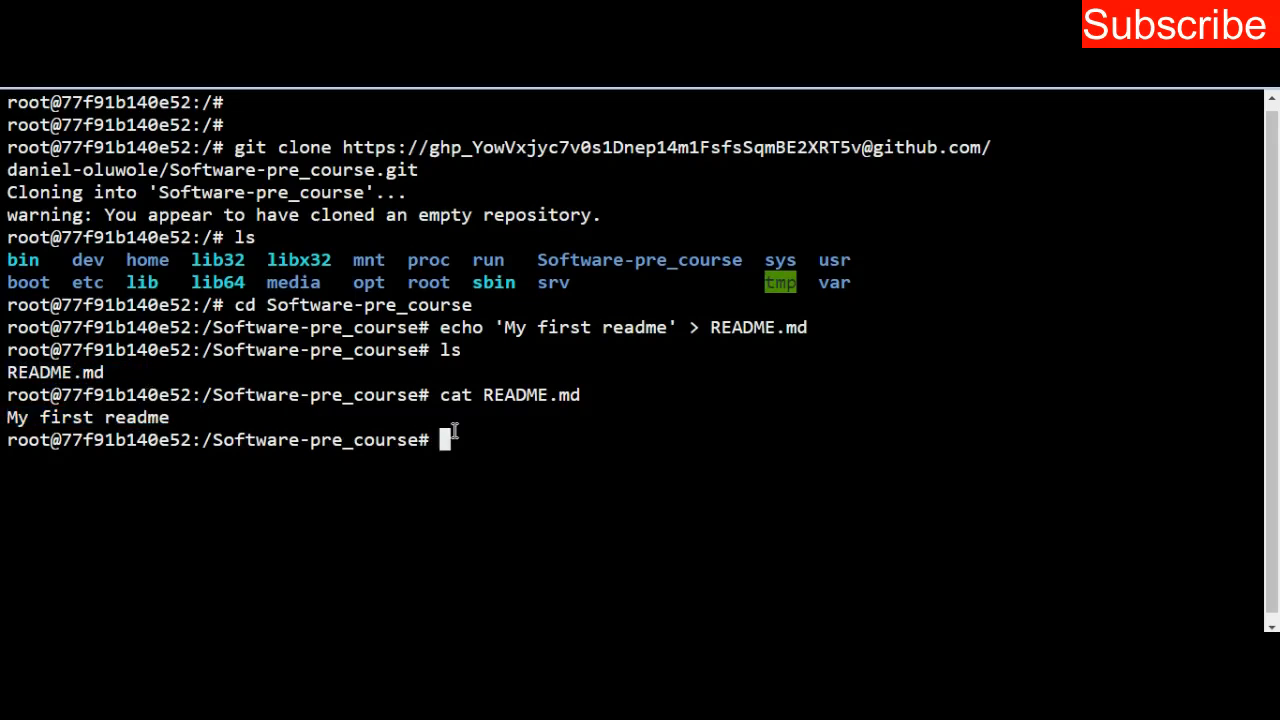
type("git")
type(" add .")
Stage all repository files with git add
key("Return")
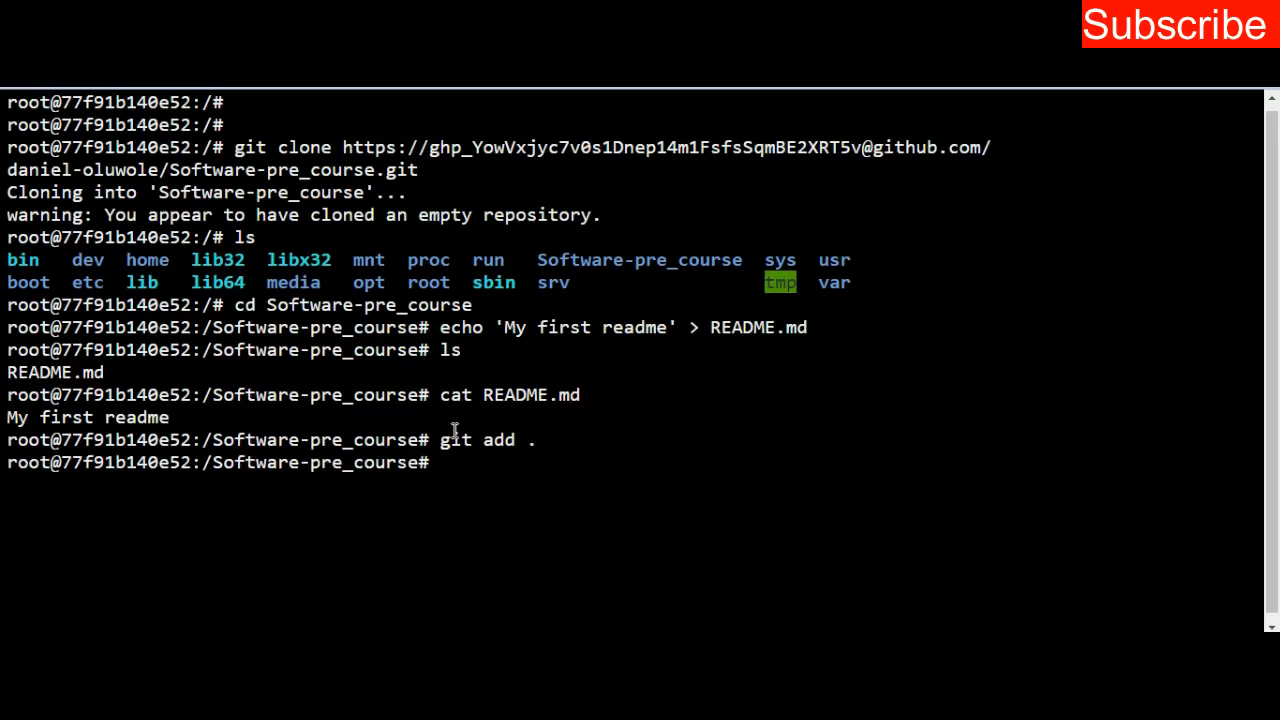
type("g")
type("it ")
type("comm")
type("it")
type(" -m \"")
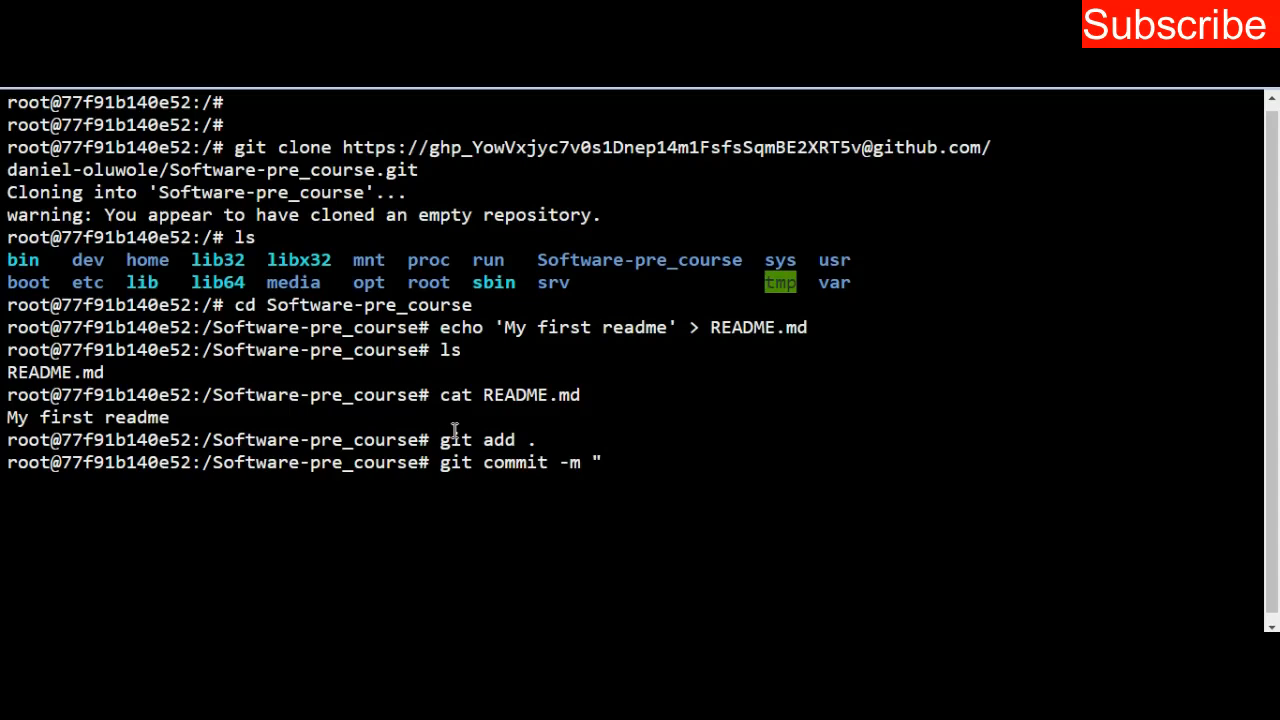
type("My")
type(" first")
type(" commit")
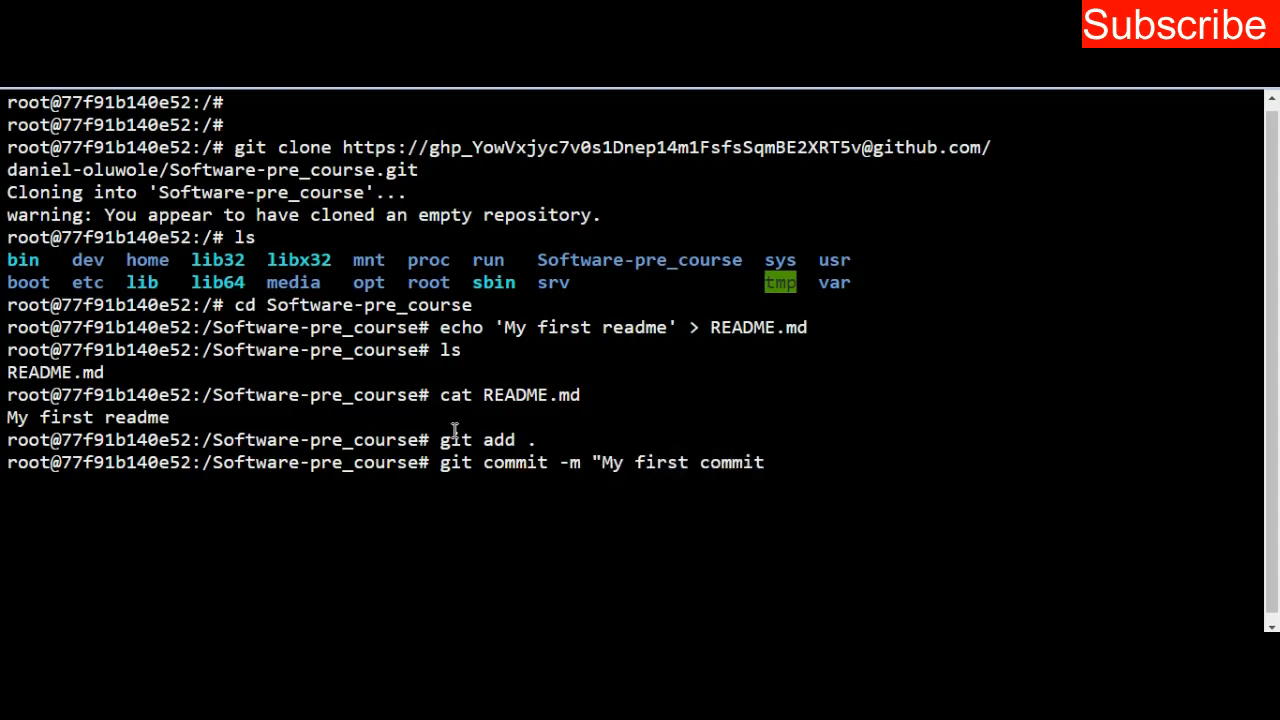
type("\"")
Run the commit, get the 'Please tell me who you are' error and copy the suggested config commands
key("Return")
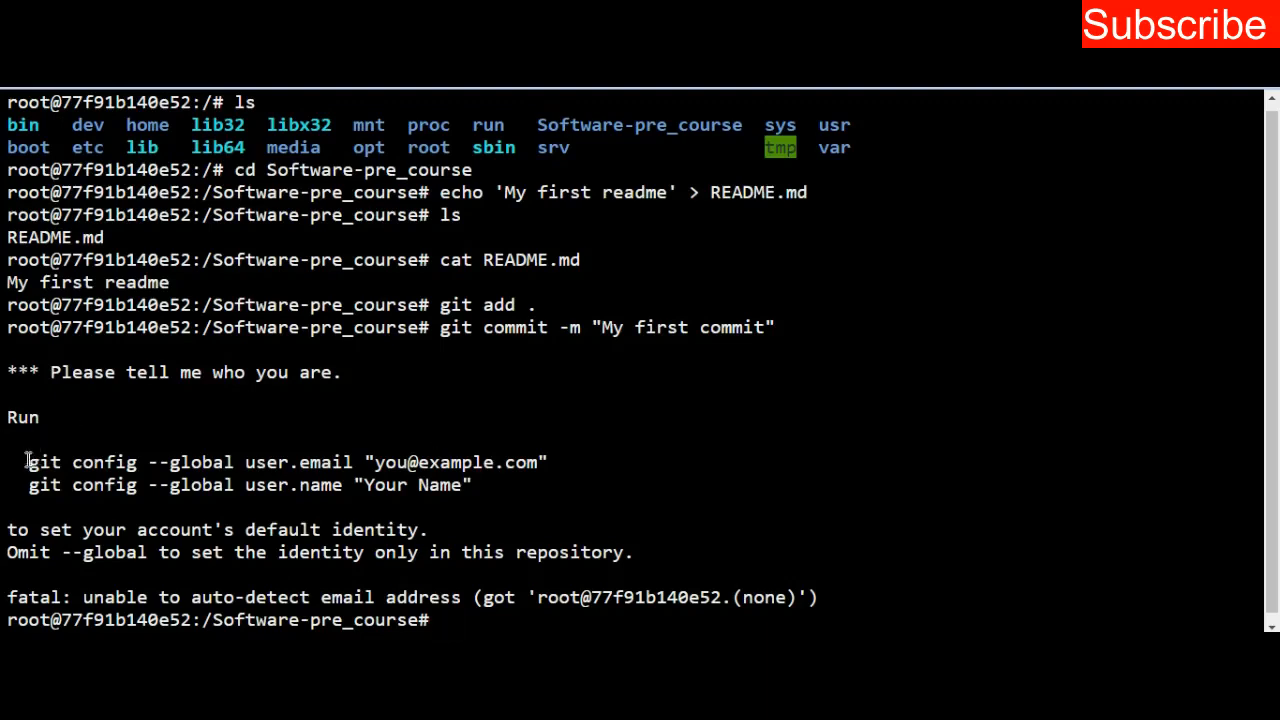
left_click_drag(28, 462, 515, 490)
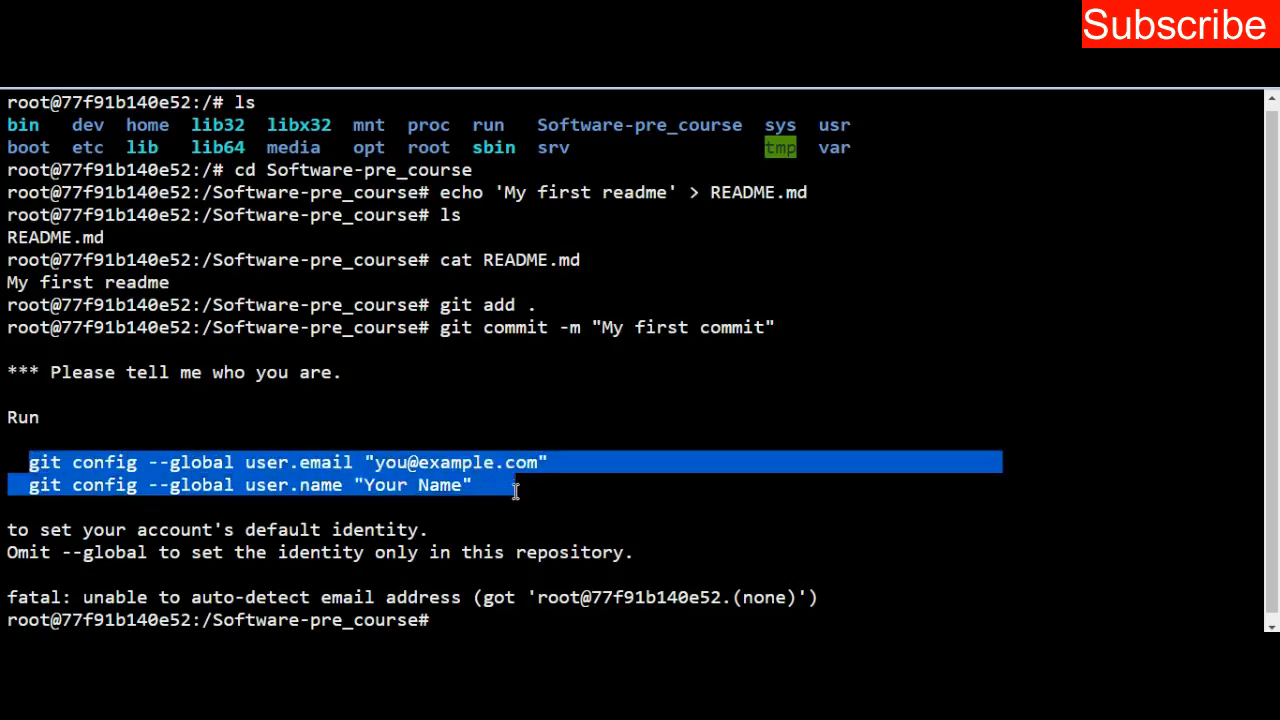
right_click(365, 372)
Review the placeholder email and name in the suggested git config commands
left_click_drag(375, 462, 541, 462)
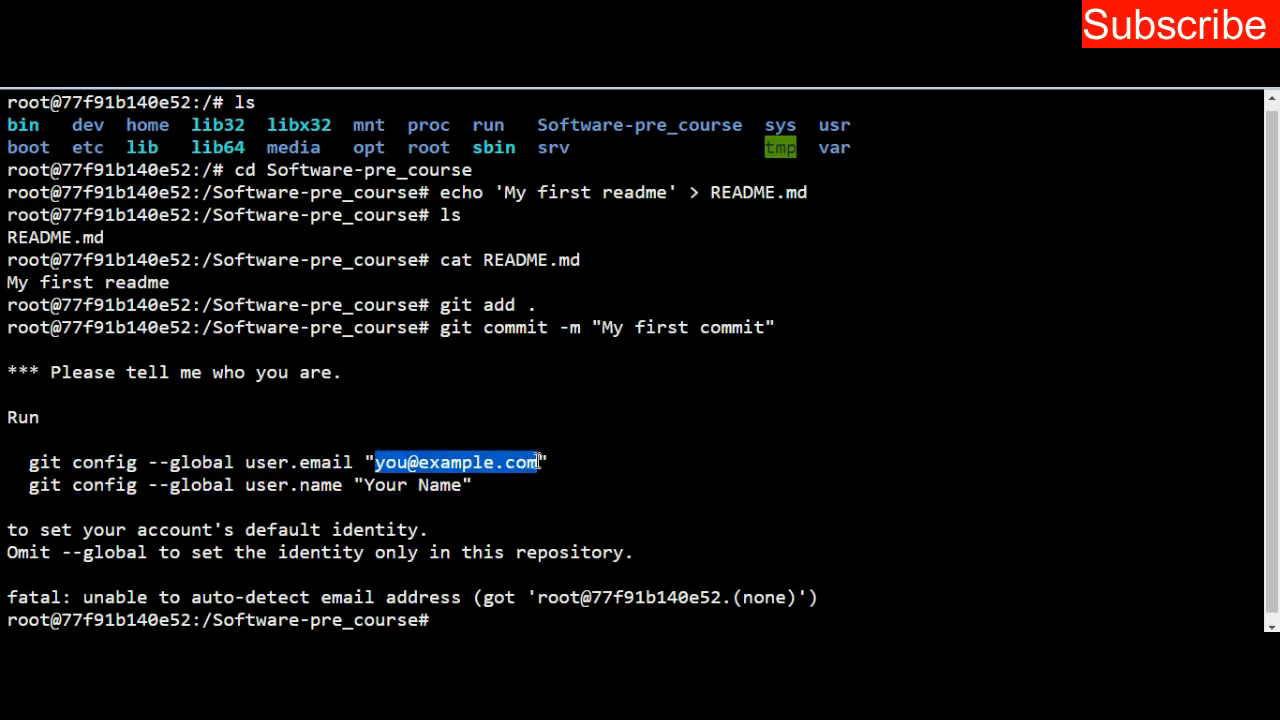
left_click(392, 487)
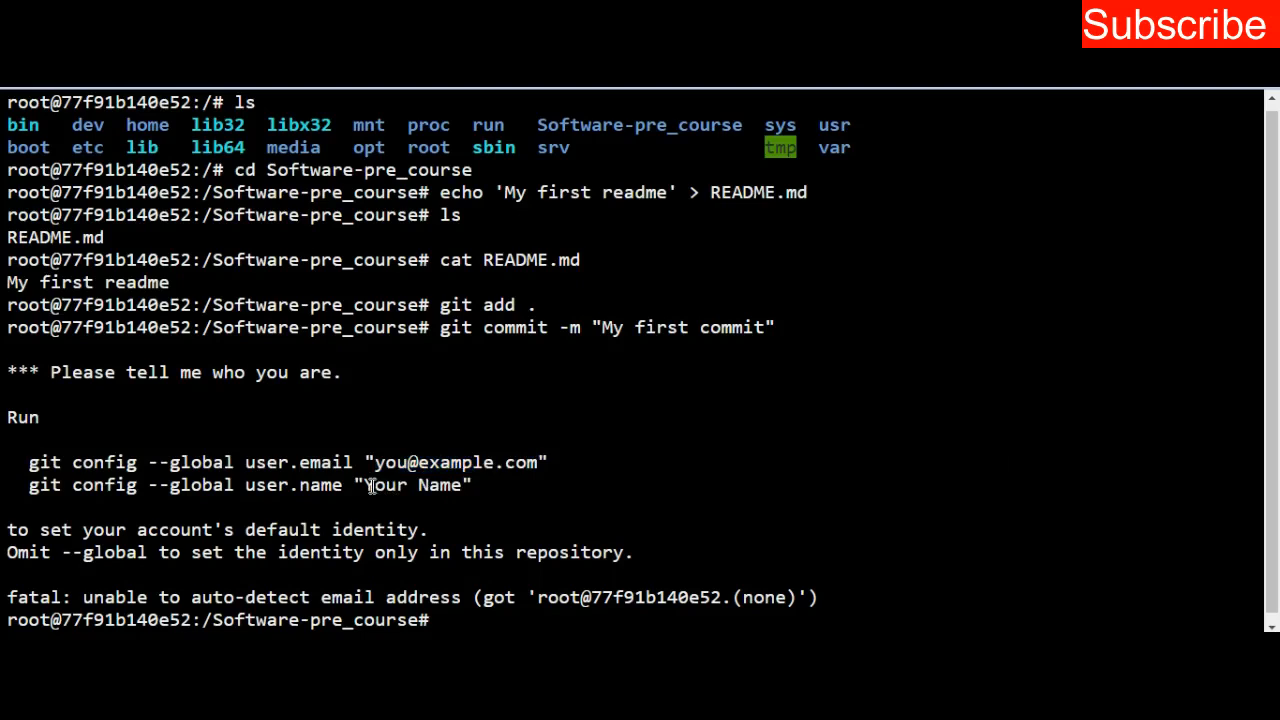
left_click_drag(365, 485, 457, 481)
left_click_drag(492, 485, 28, 463)
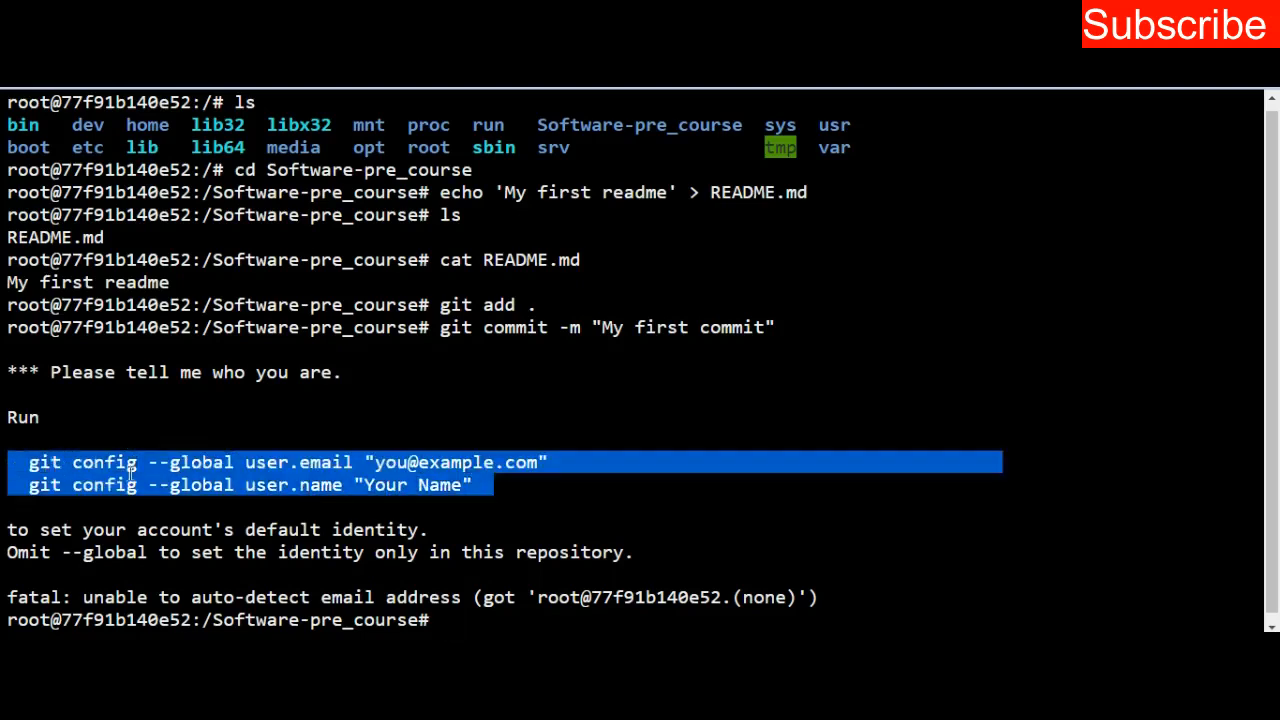
In Notepad, copy the prepared git config --global user.email command line
left_click(610, 625)
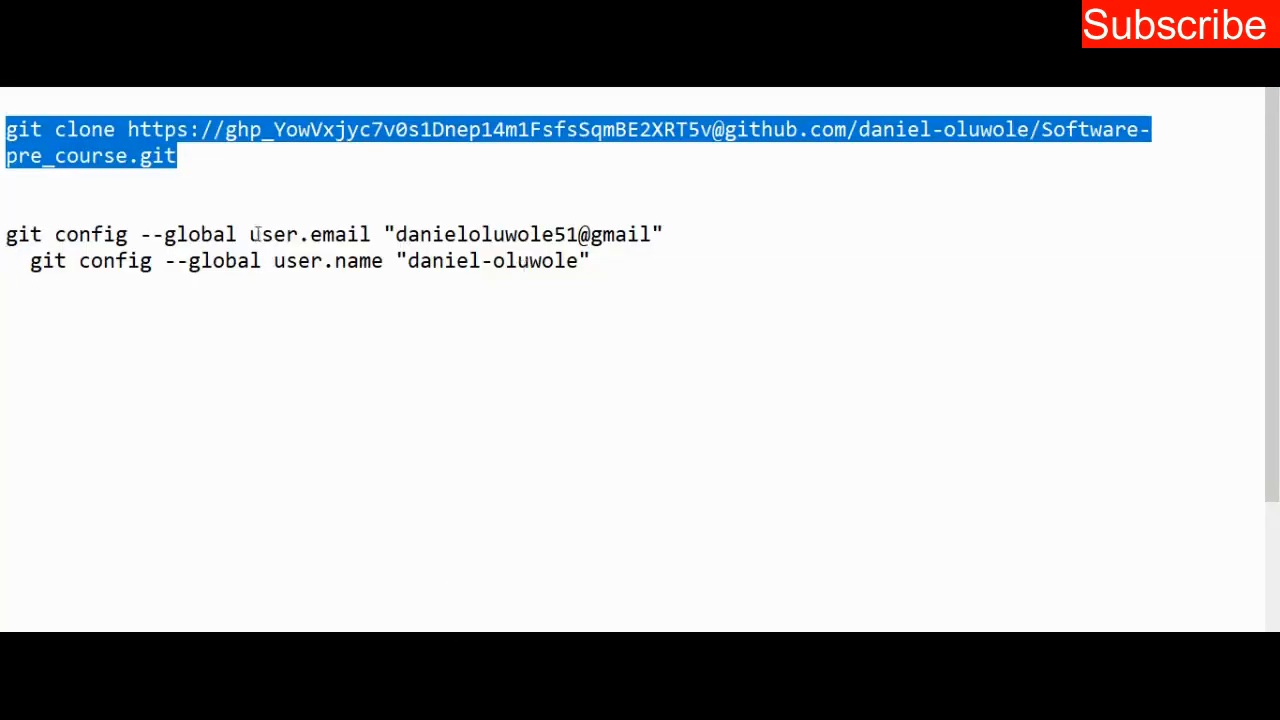
left_click_drag(398, 234, 652, 234)
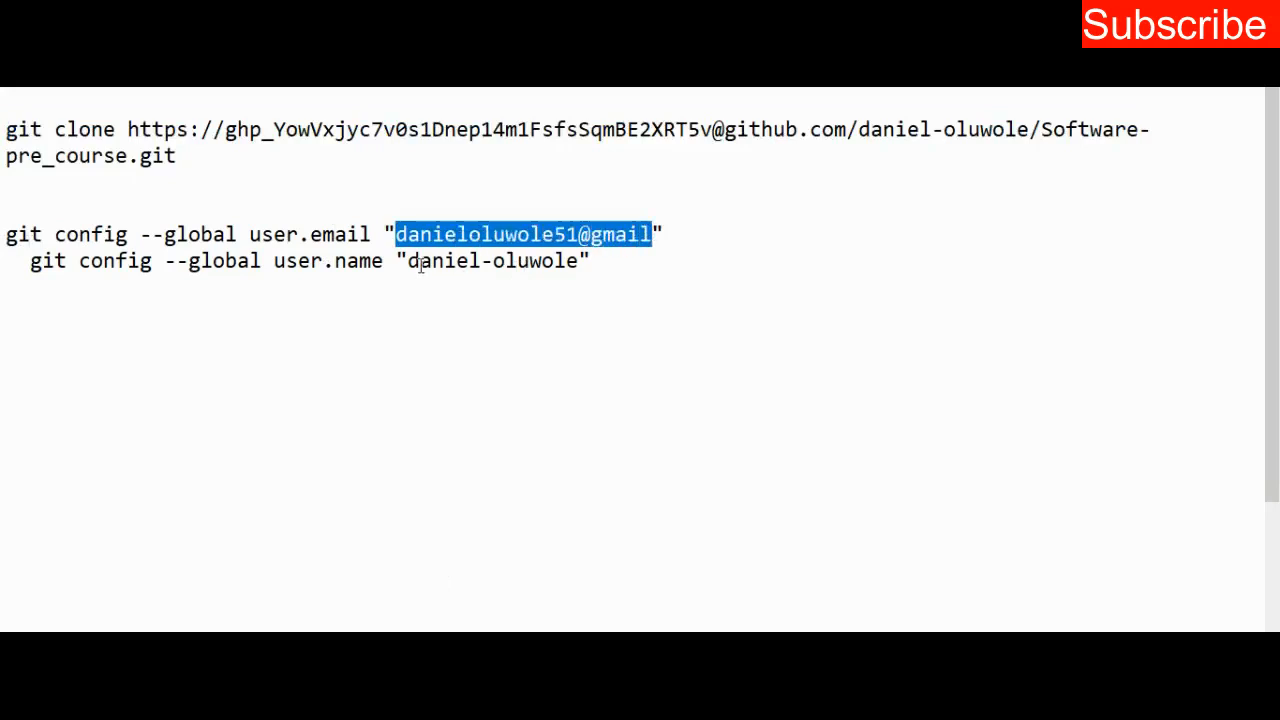
left_click_drag(408, 261, 578, 261)
left_click_drag(700, 234, 4, 234)
right_click(40, 222)
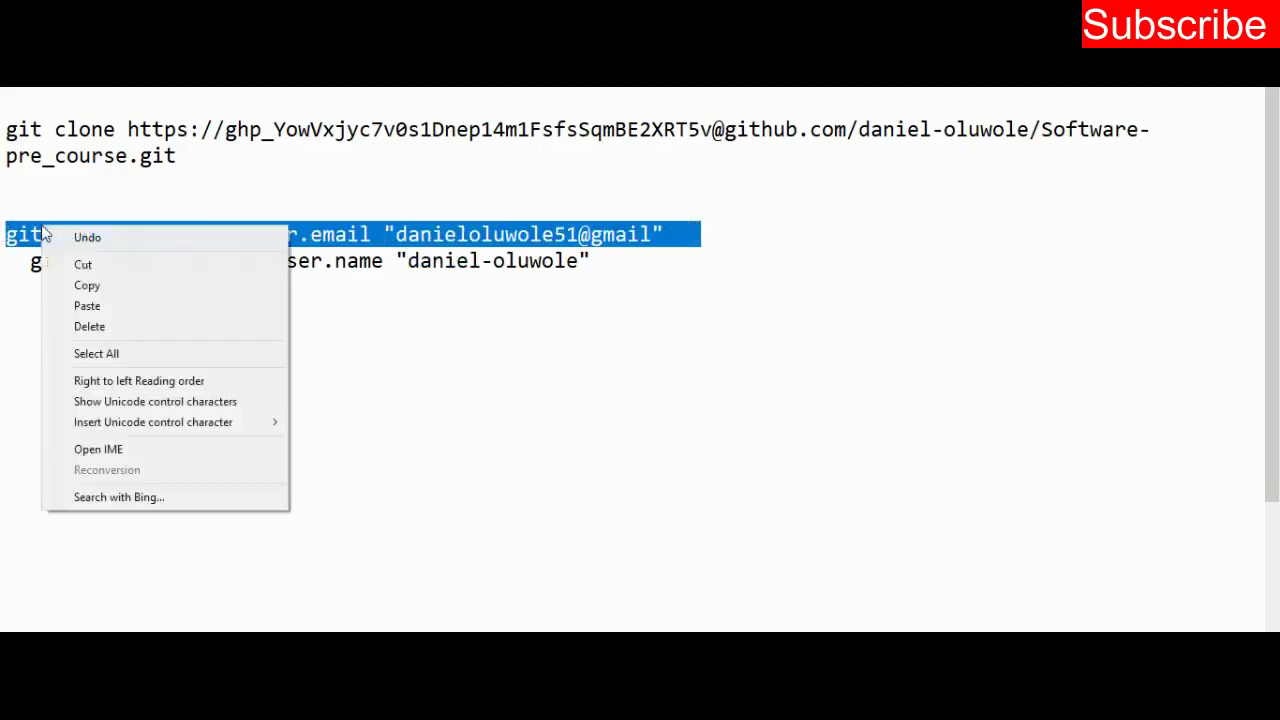
left_click(116, 288)
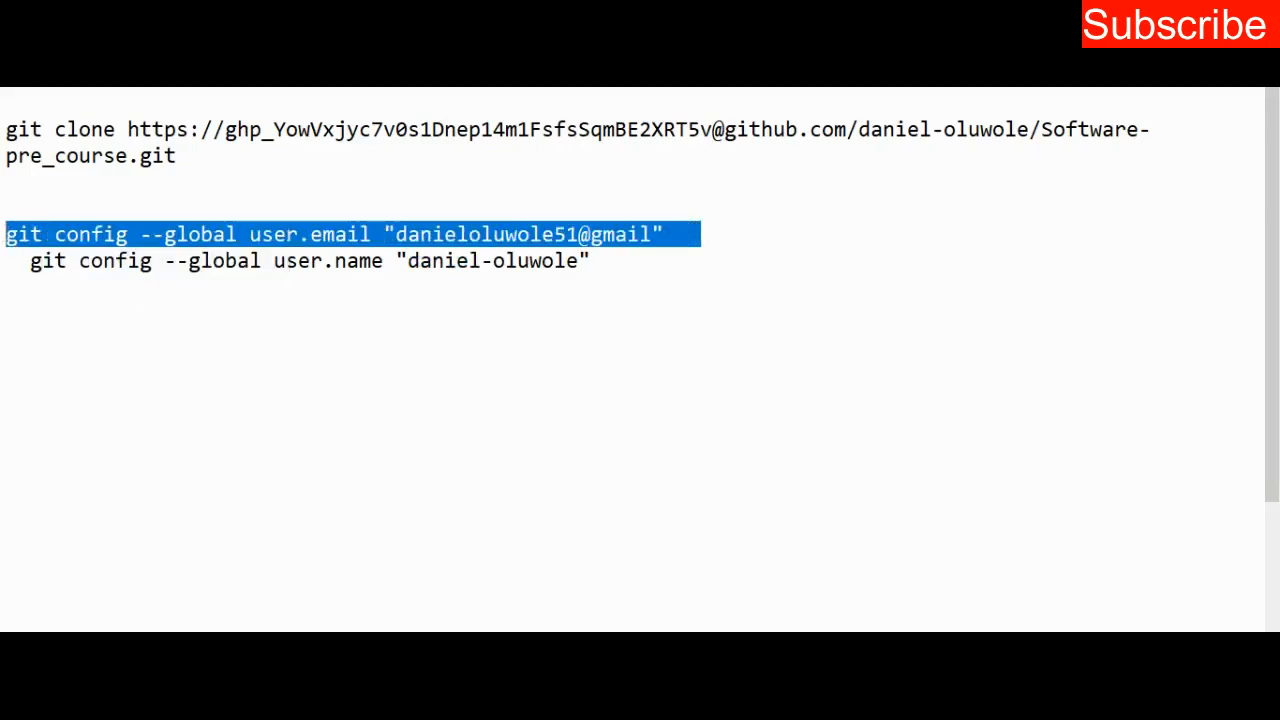
Back in the terminal, run the git config --global user.email command
left_click(590, 600)
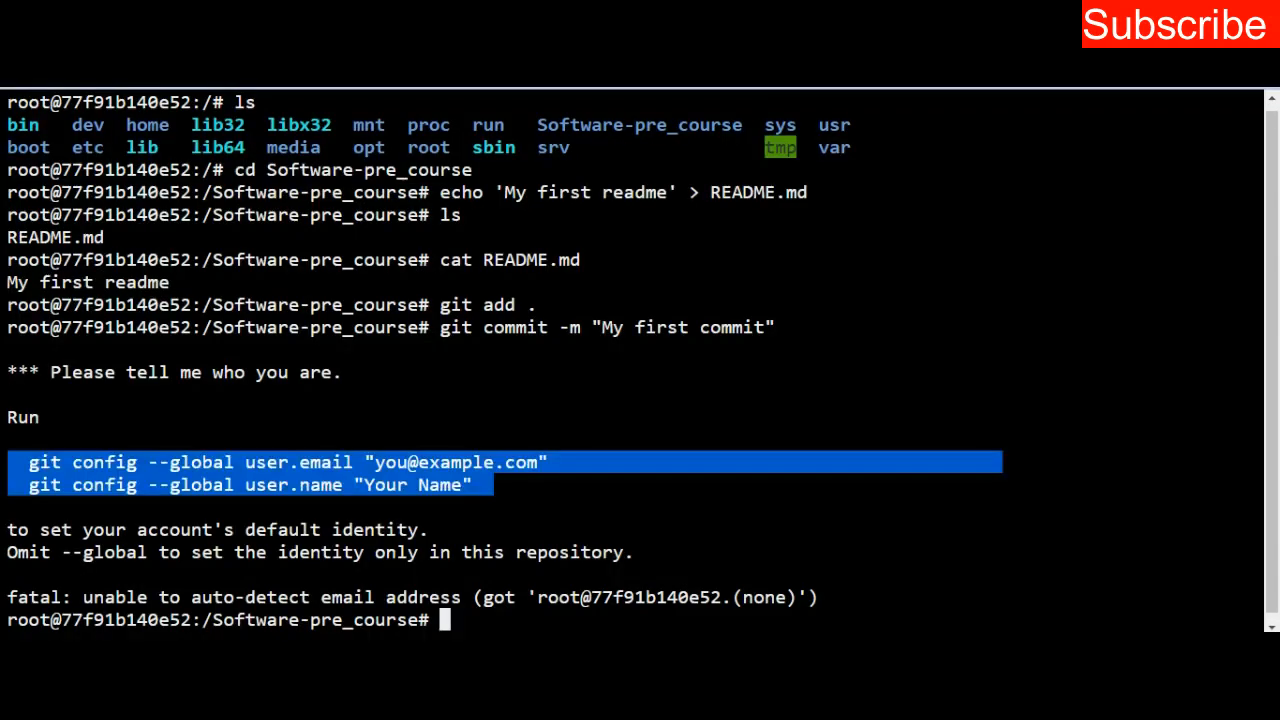
left_click(515, 525)
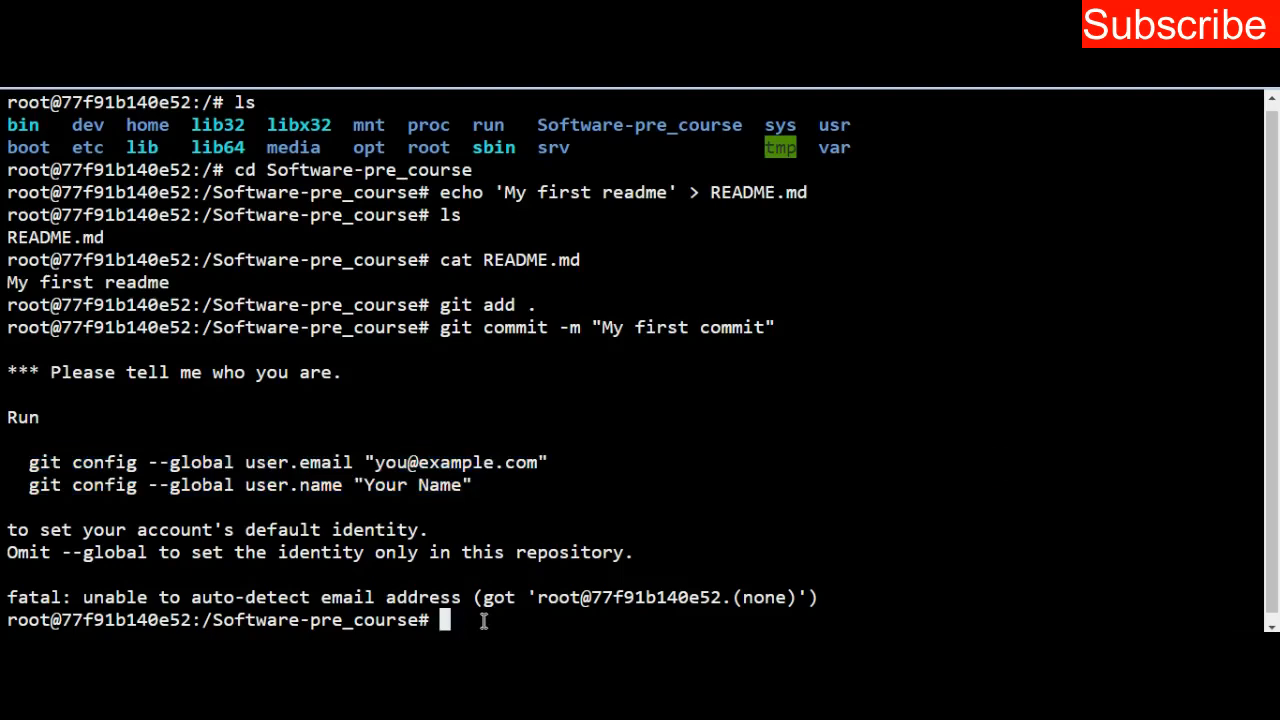
type("clea")
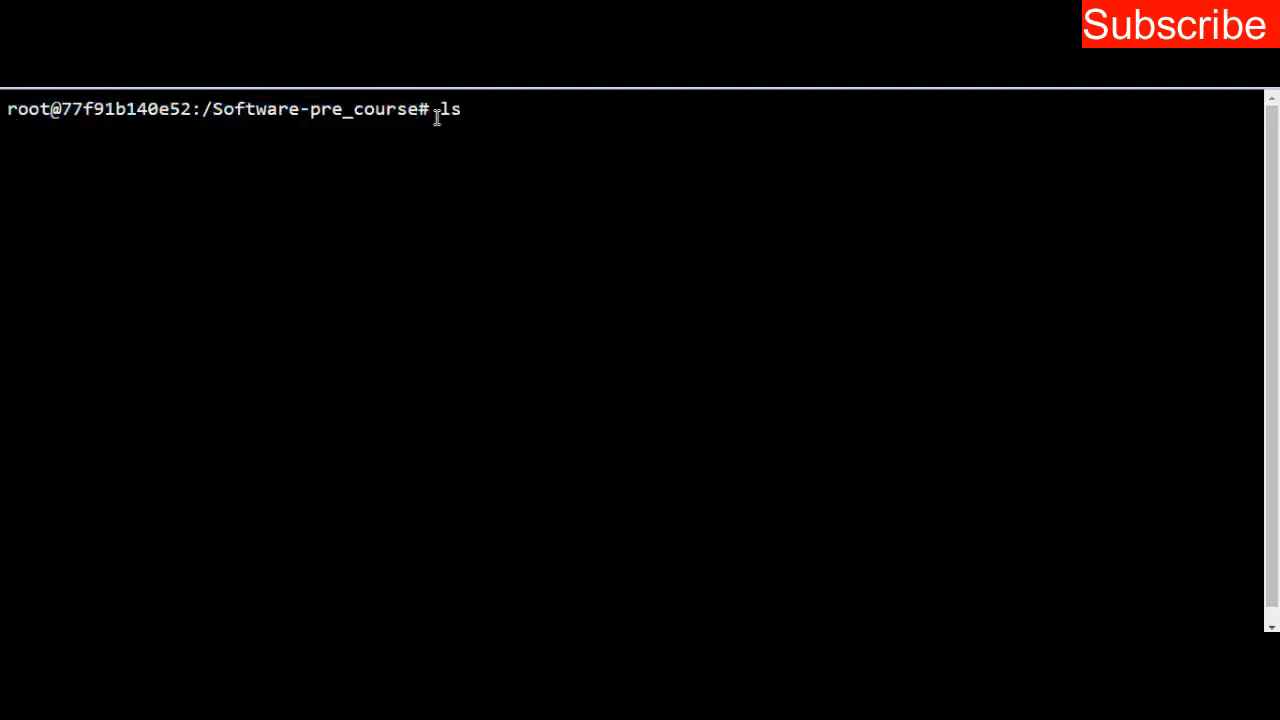
key("Return")
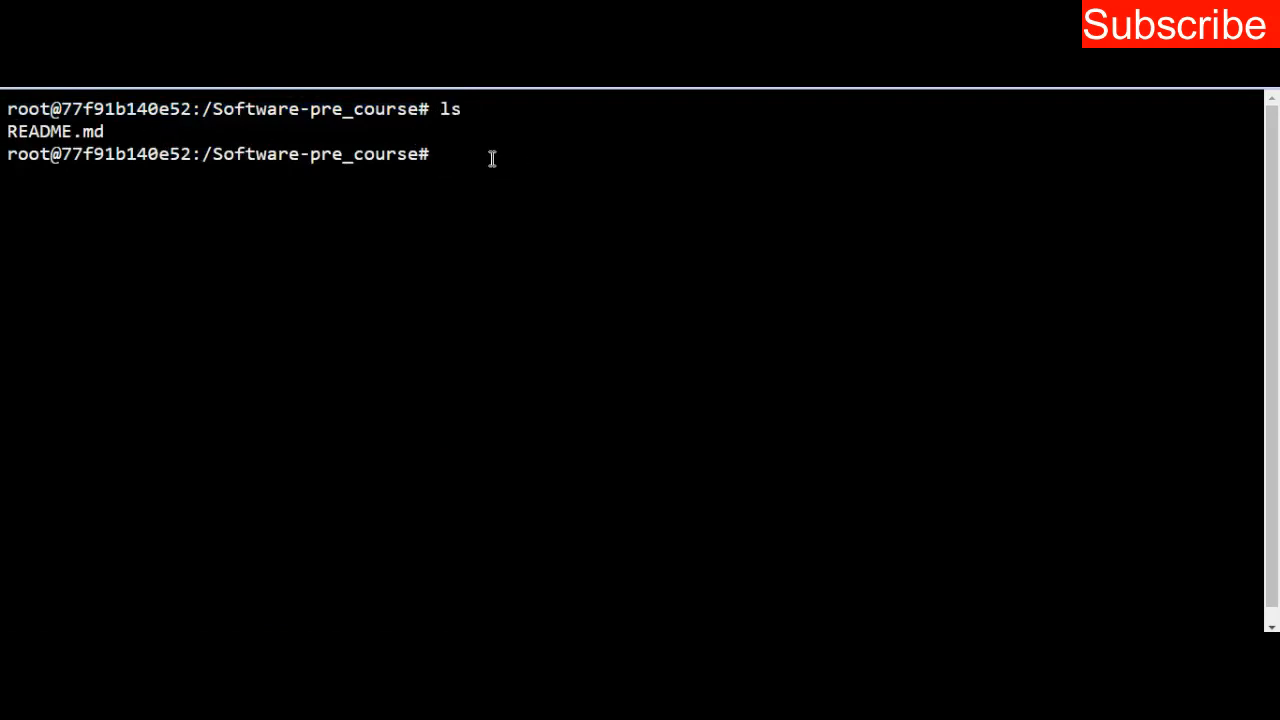
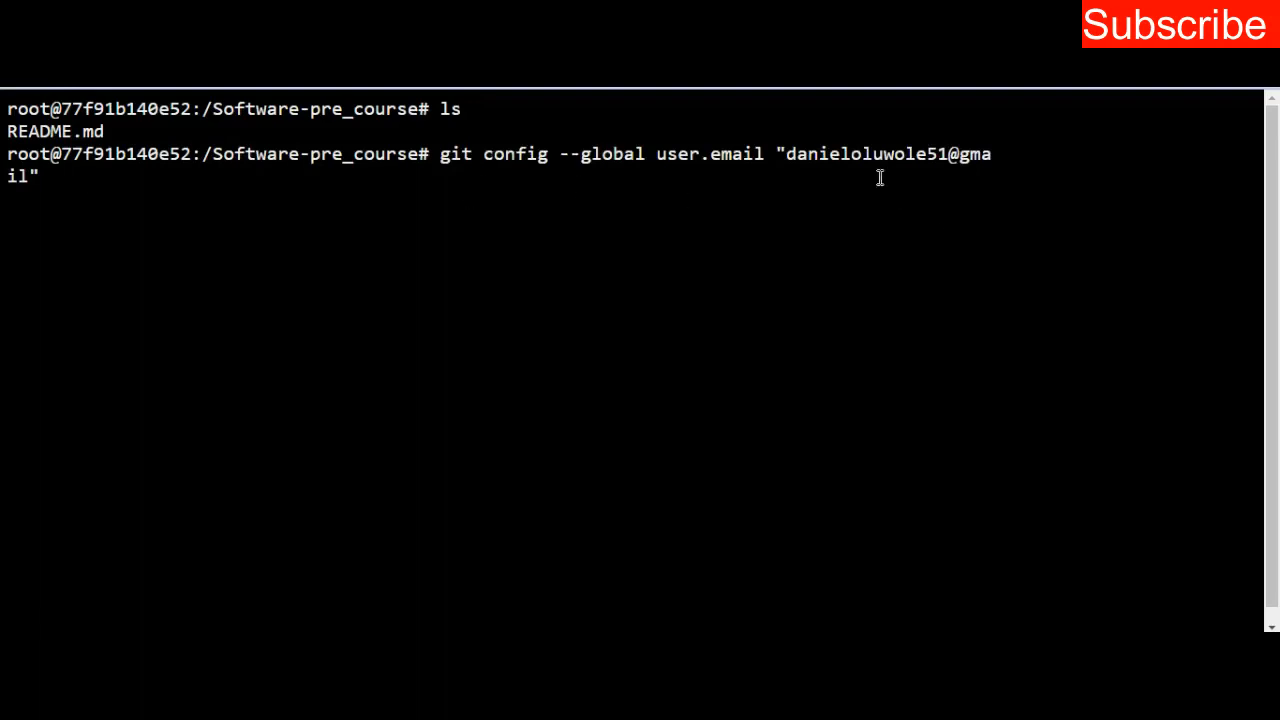
key("Return")
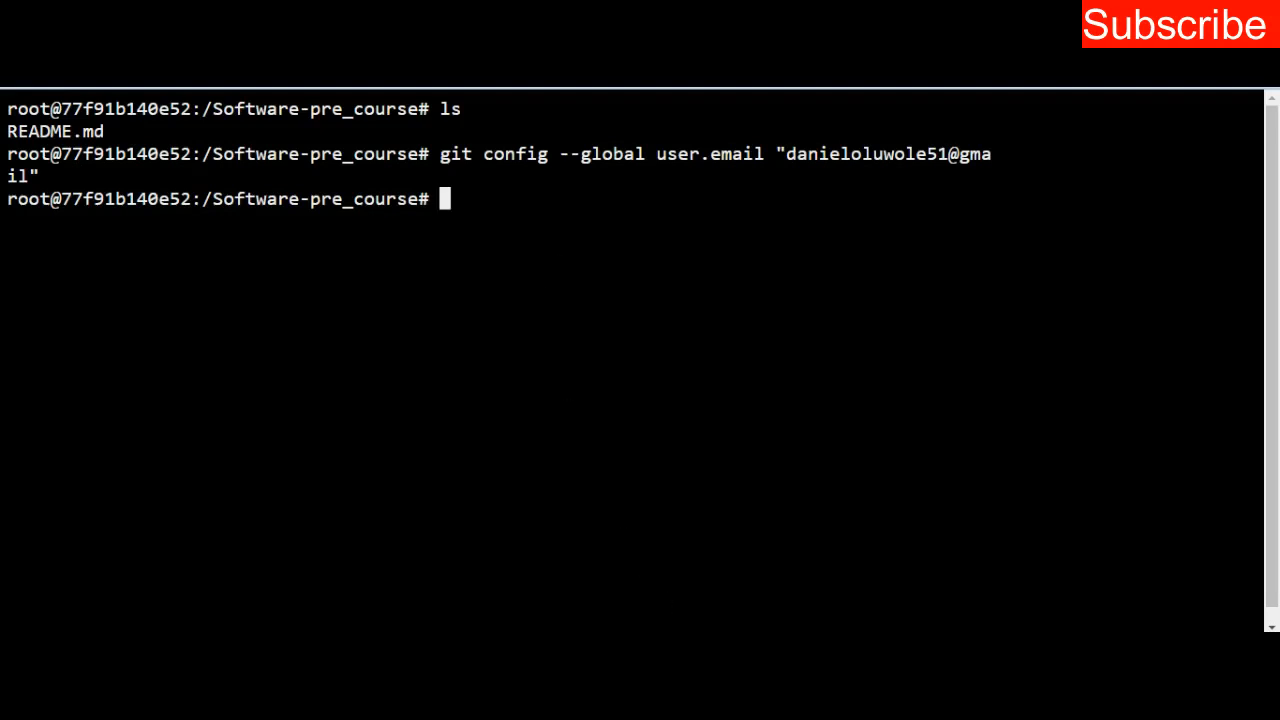
In Notepad, copy the prepared git config --global user.name command line
key("alt+Tab")
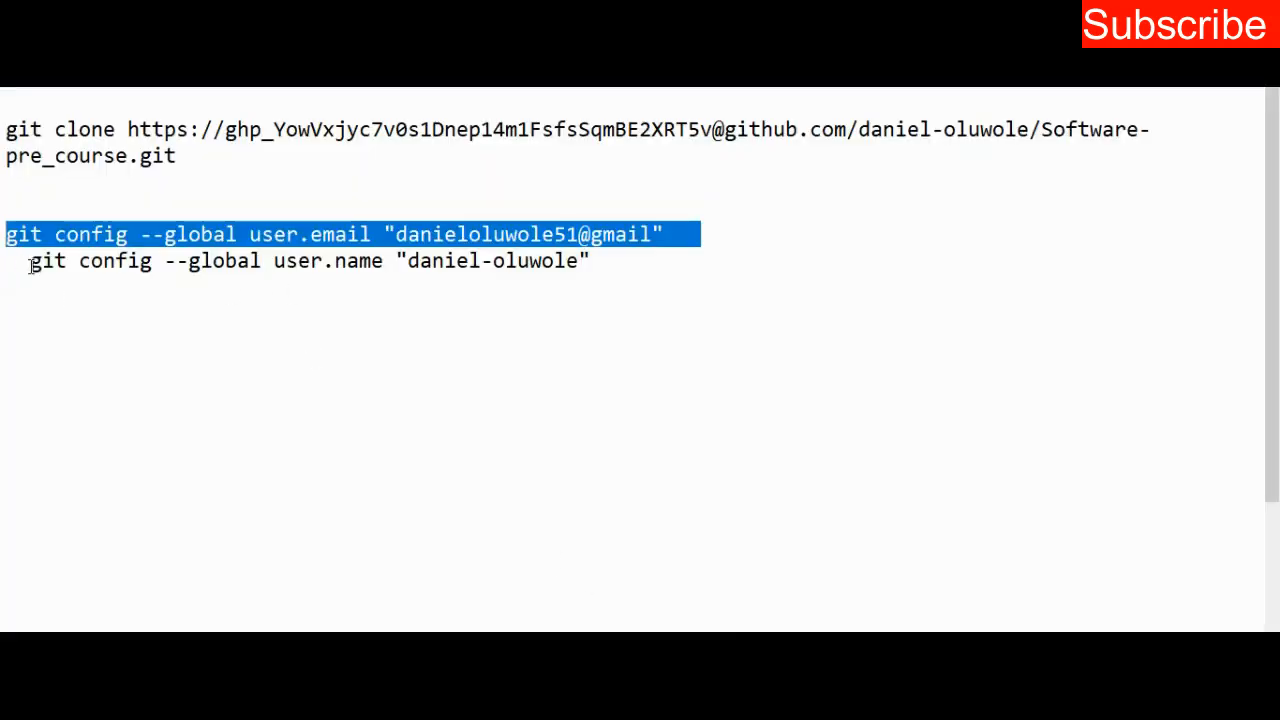
left_click_drag(30, 262, 404, 287)
right_click(567, 266)
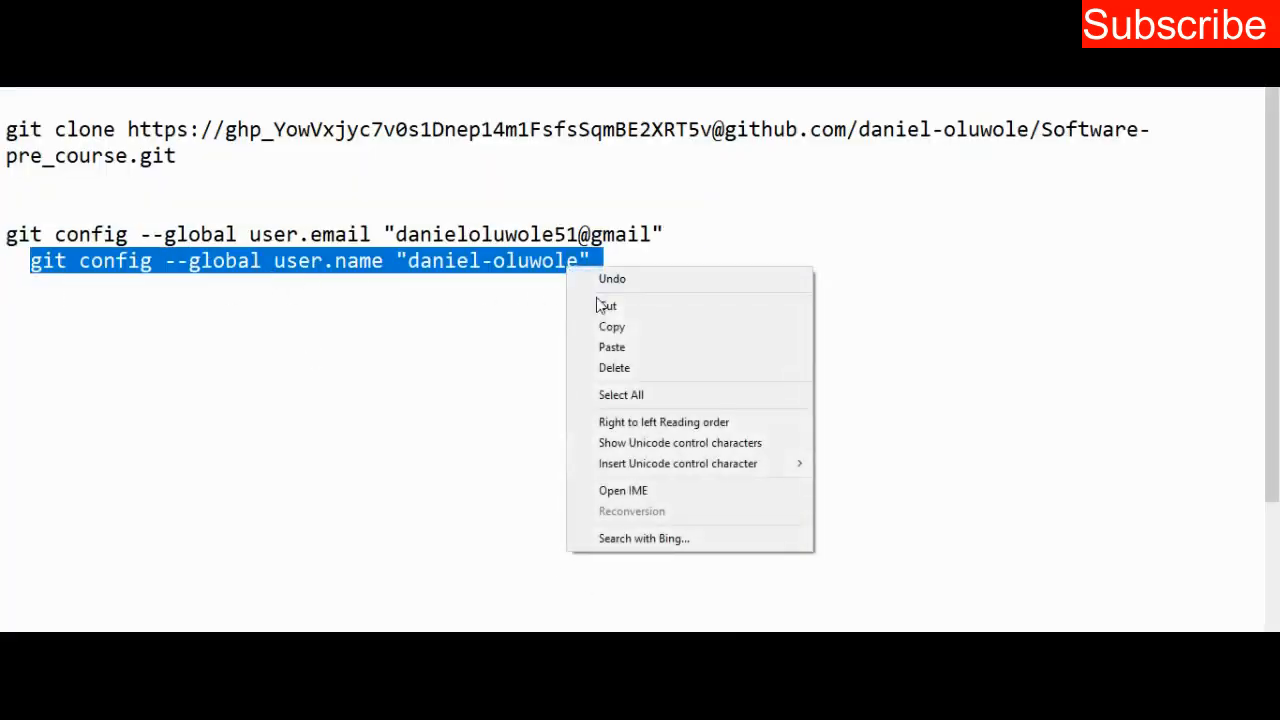
left_click(612, 327)
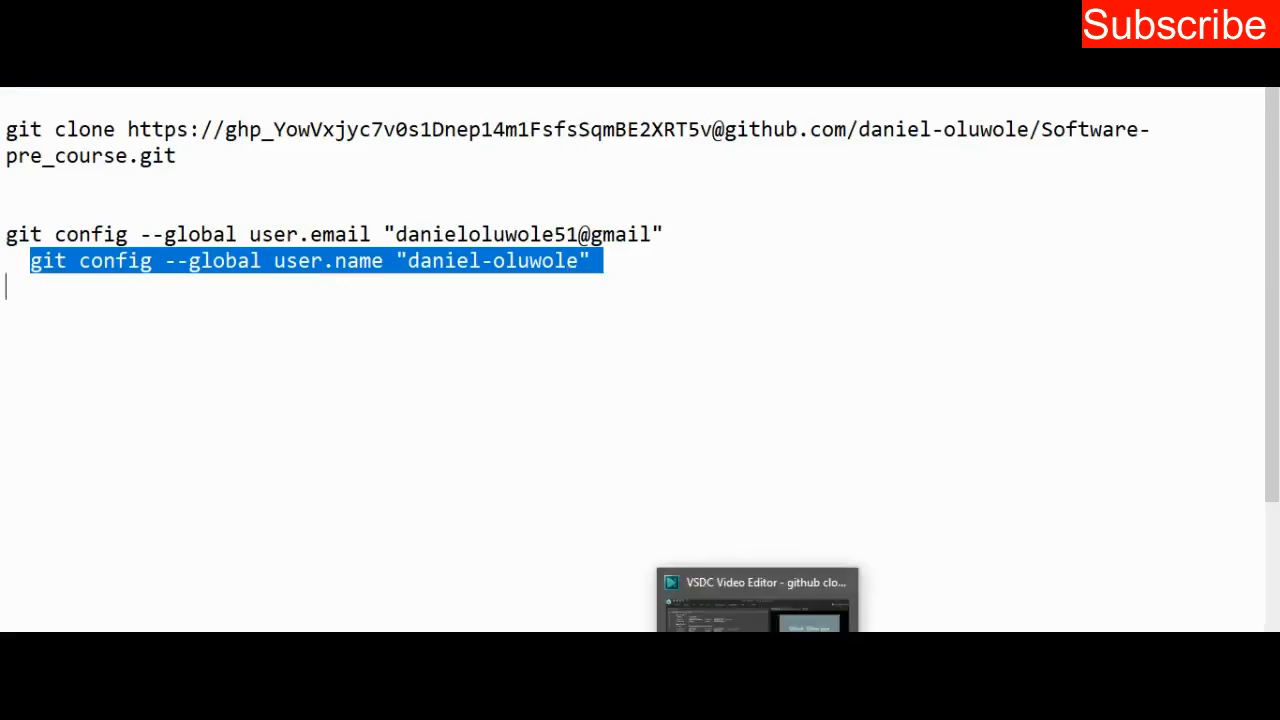
Paste and run the git config --global user.name command in the terminal
key("alt+Tab")
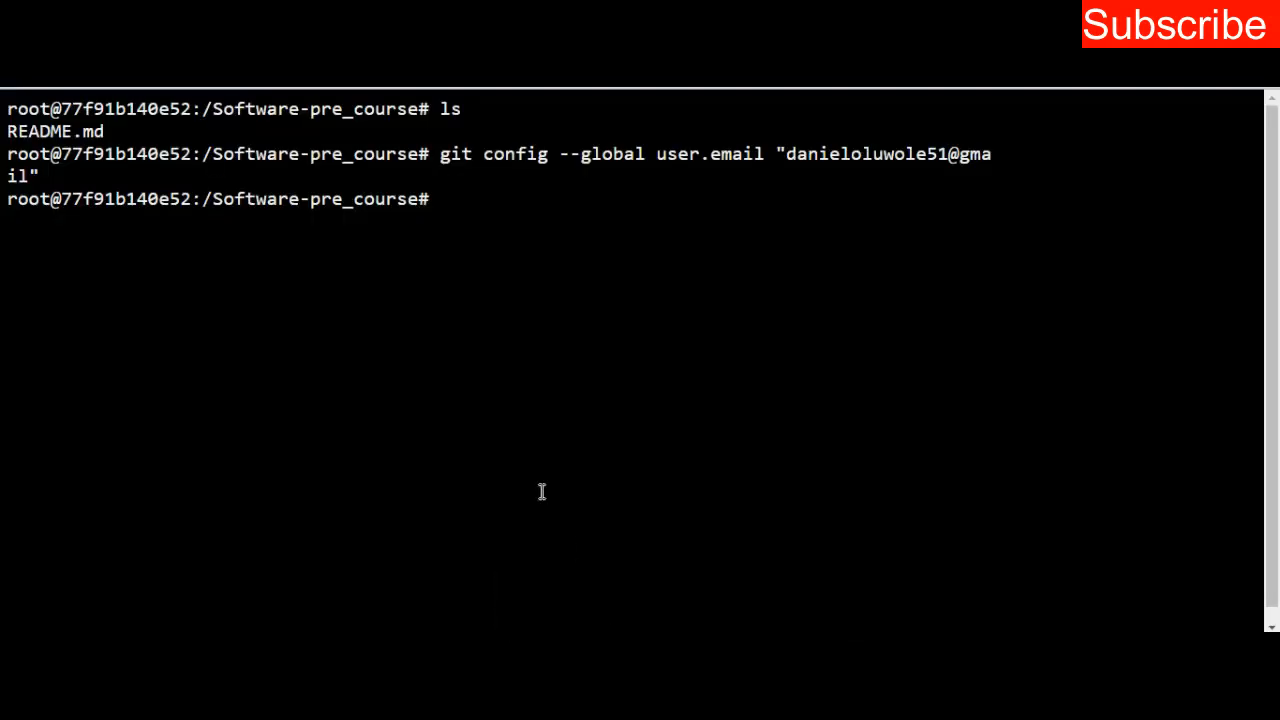
right_click(540, 489)
key("Return")
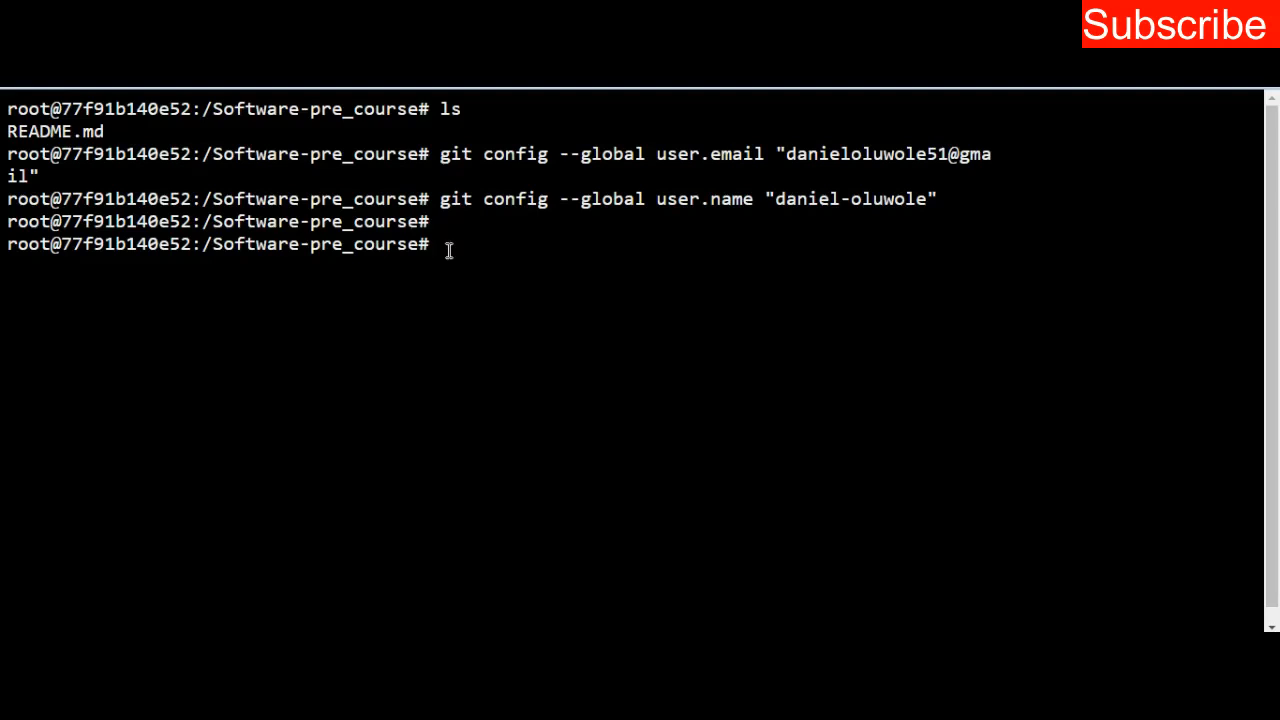
type("git ")
type("push")
Run git push and read the 'src refspec does not match any' error
key("Return")
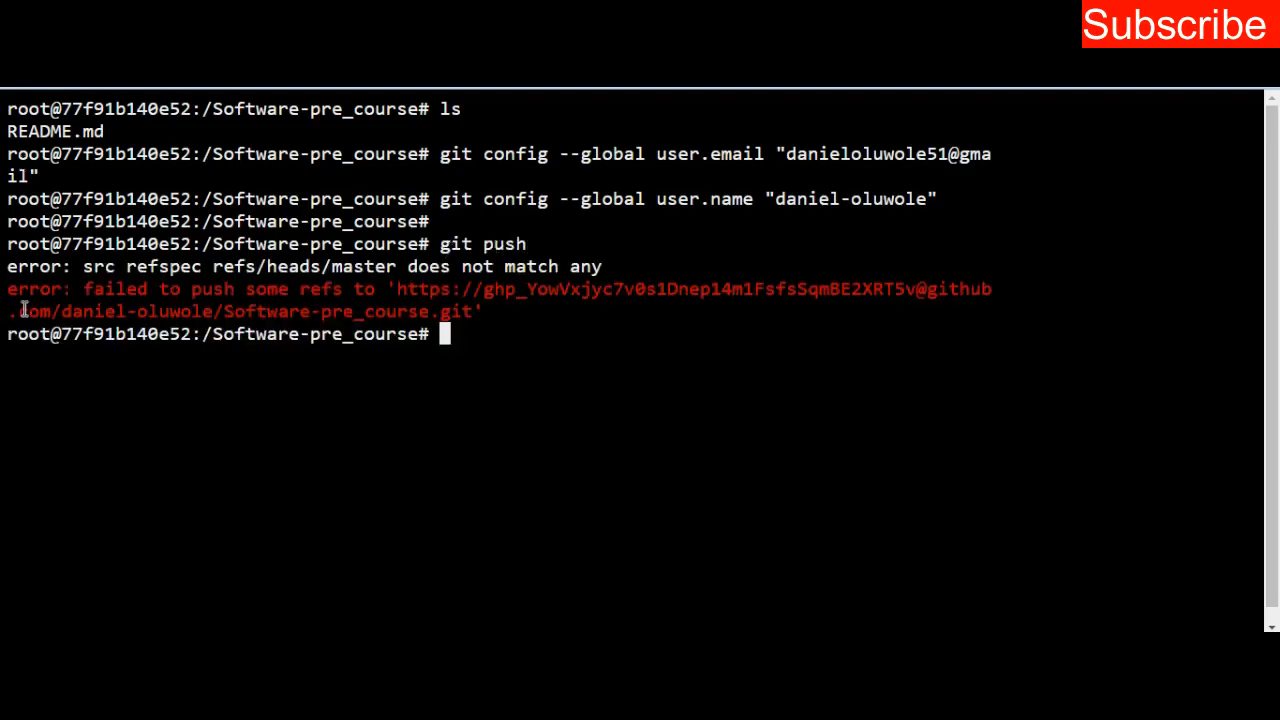
mouse_move(84, 289)
left_mouse_down()
mouse_move(388, 291)
mouse_move(484, 313)
left_mouse_up()
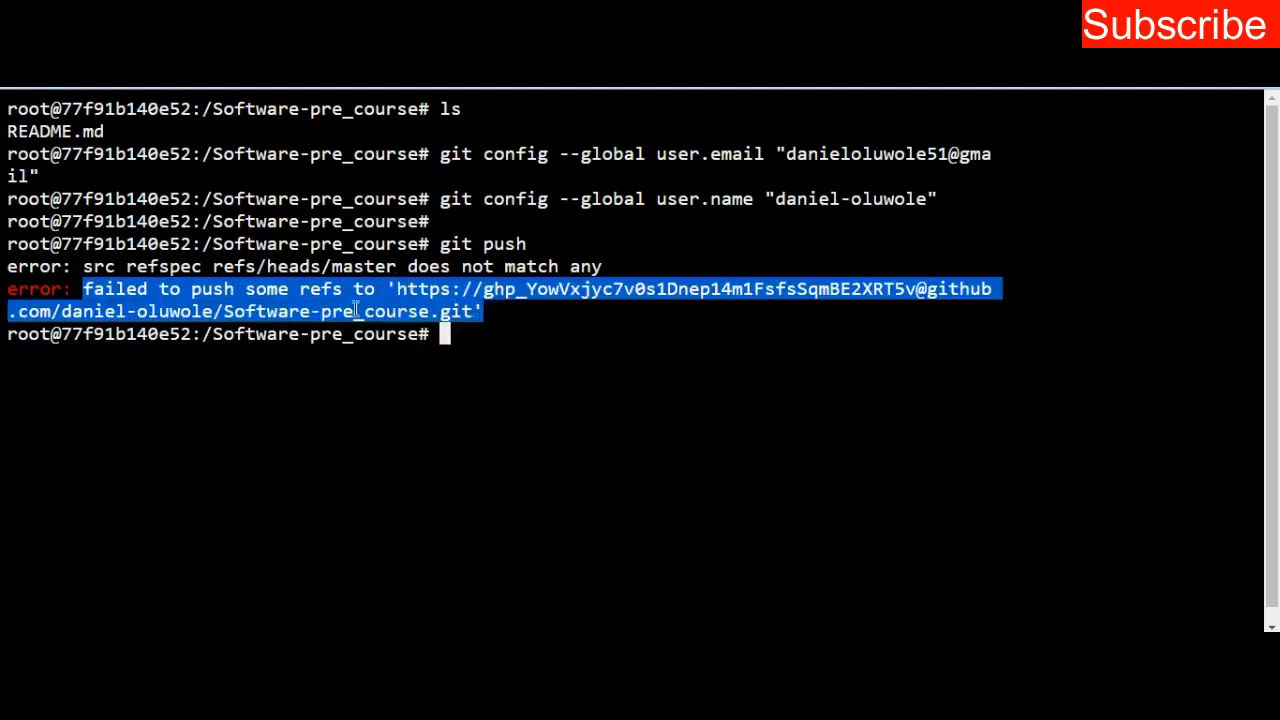
left_click(441, 338)
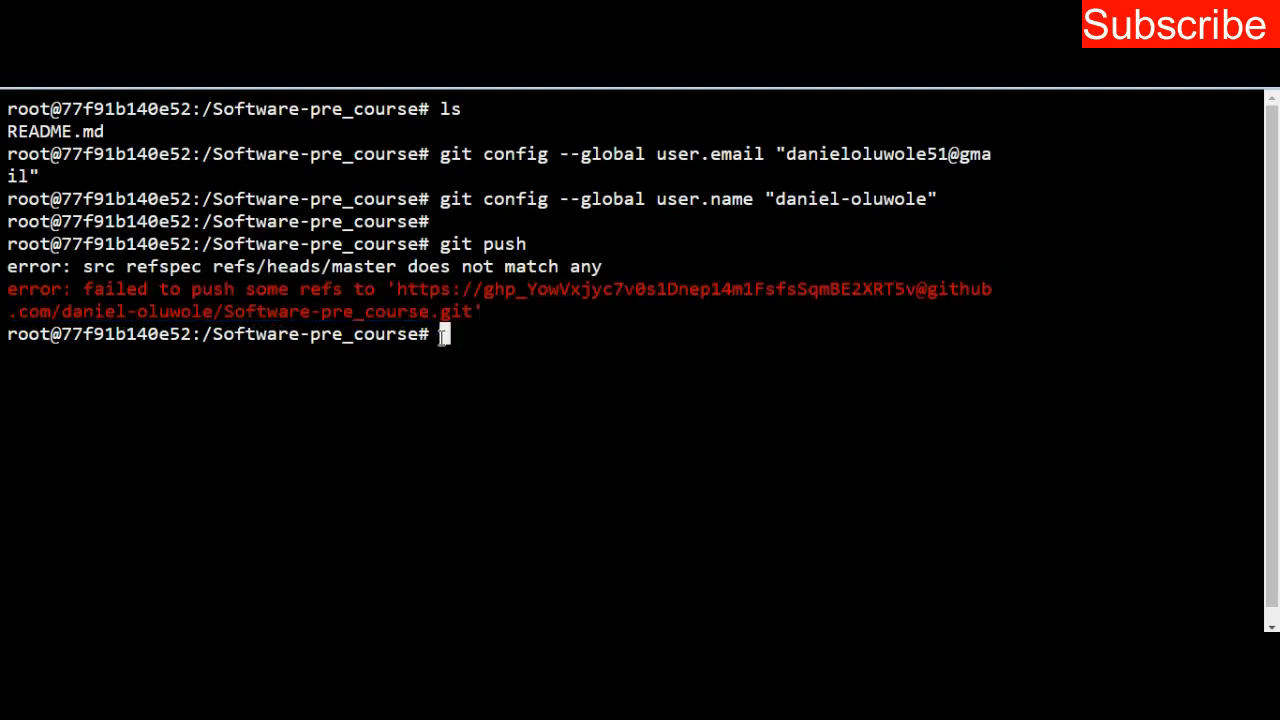
scroll(441, 338, "up", 3)
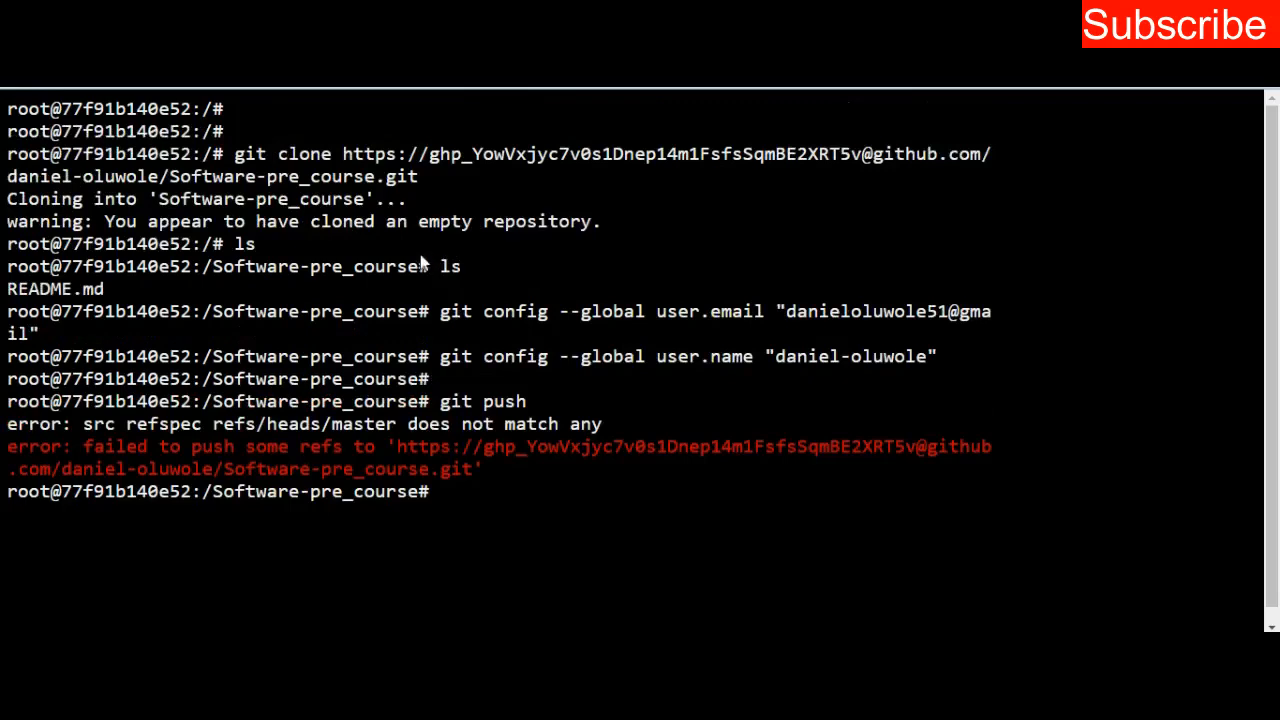
scroll(422, 264, "down", 3)
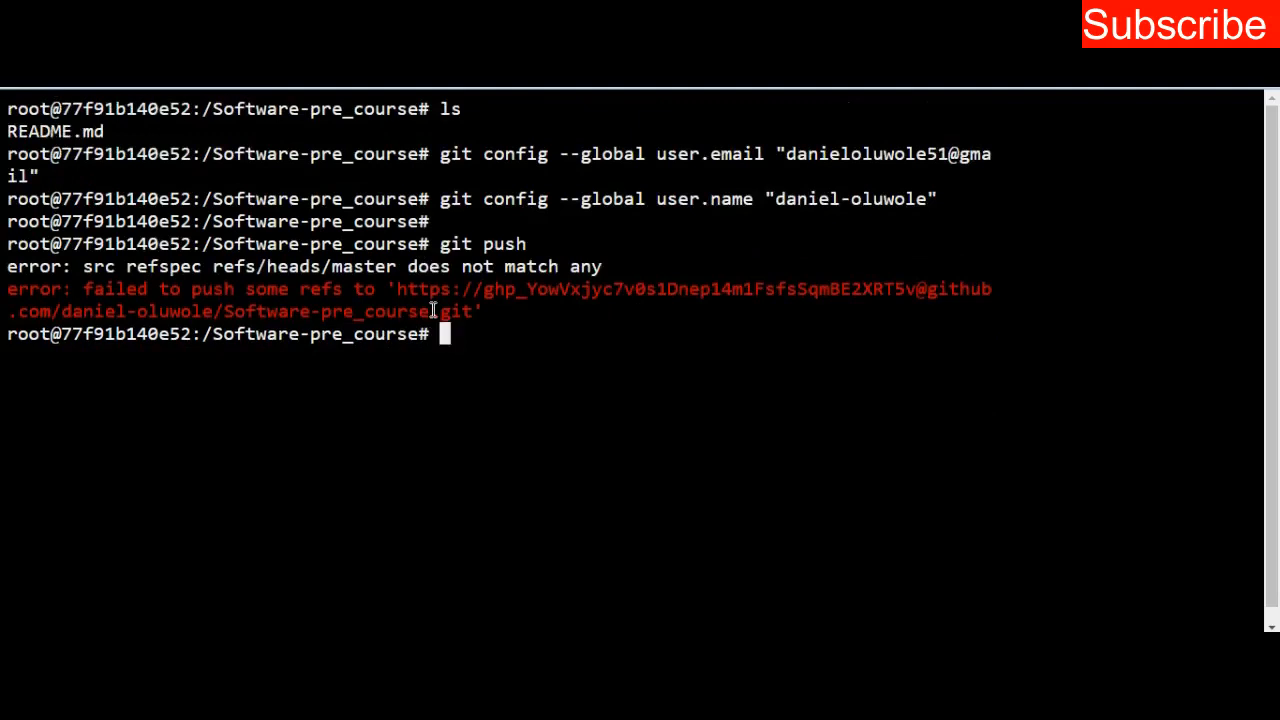
type("git c")
type("ommit")
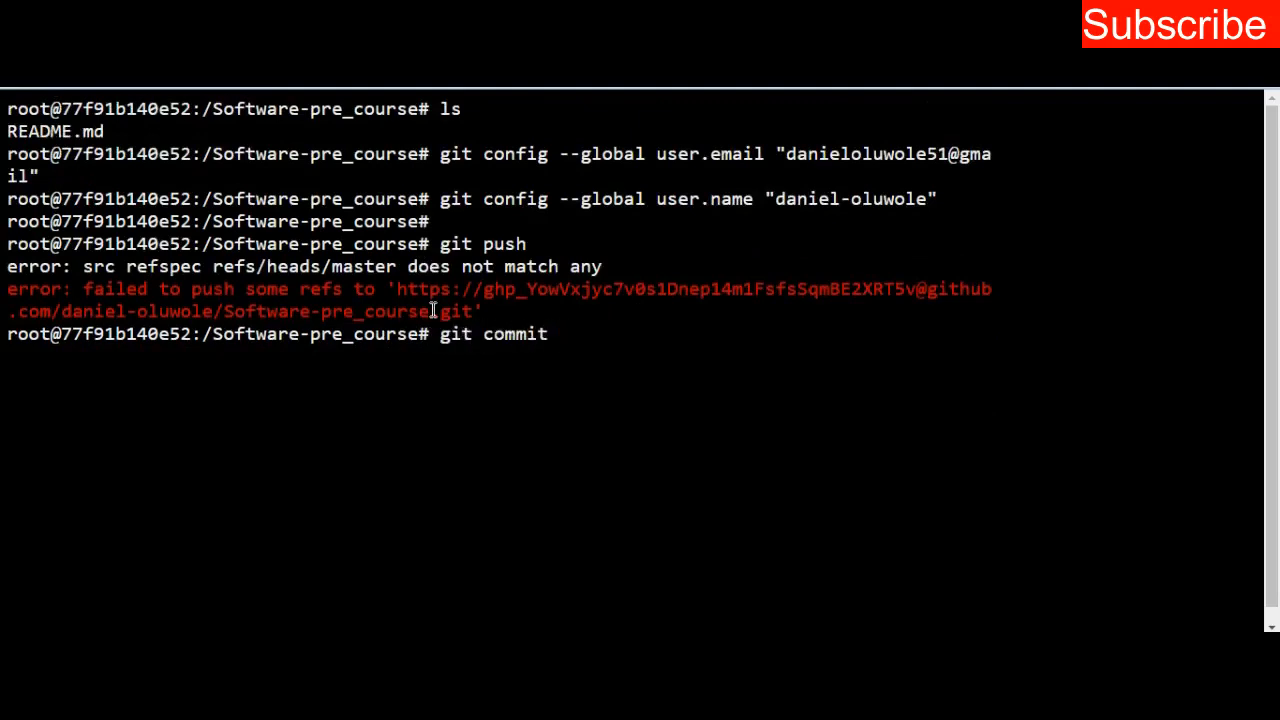
type(" -m")
type(" \"M")
type("y fo")
Commit with message 'My first commit' and confirm 1 file changed, 1 insertion
key("BackSpace")
type("irst co")
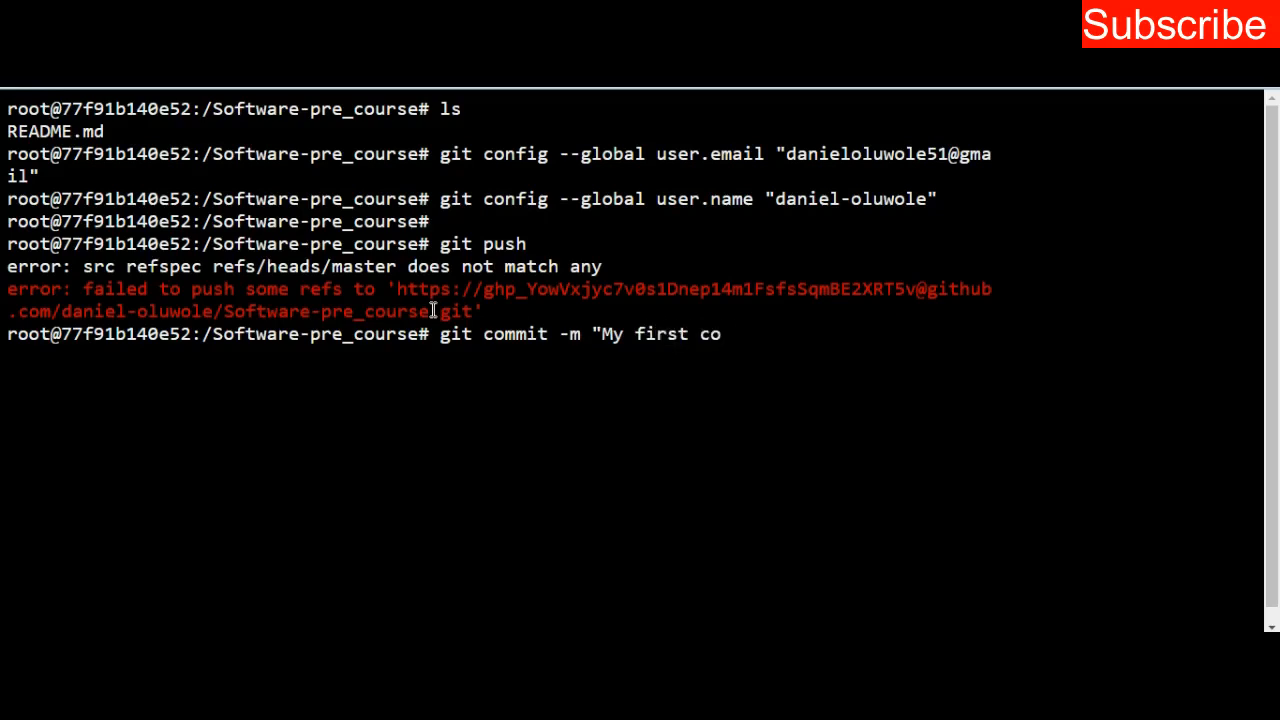
type("mmit\"")
key("Return")
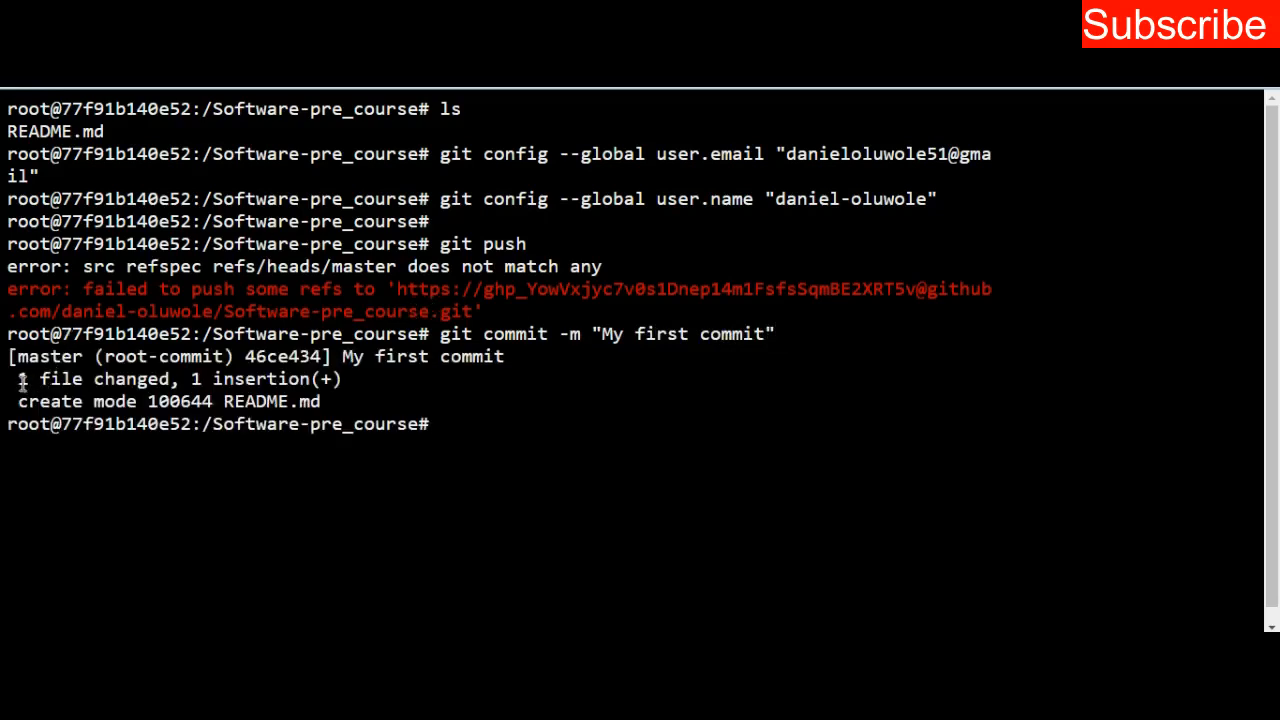
left_click_drag(18, 379, 176, 383)
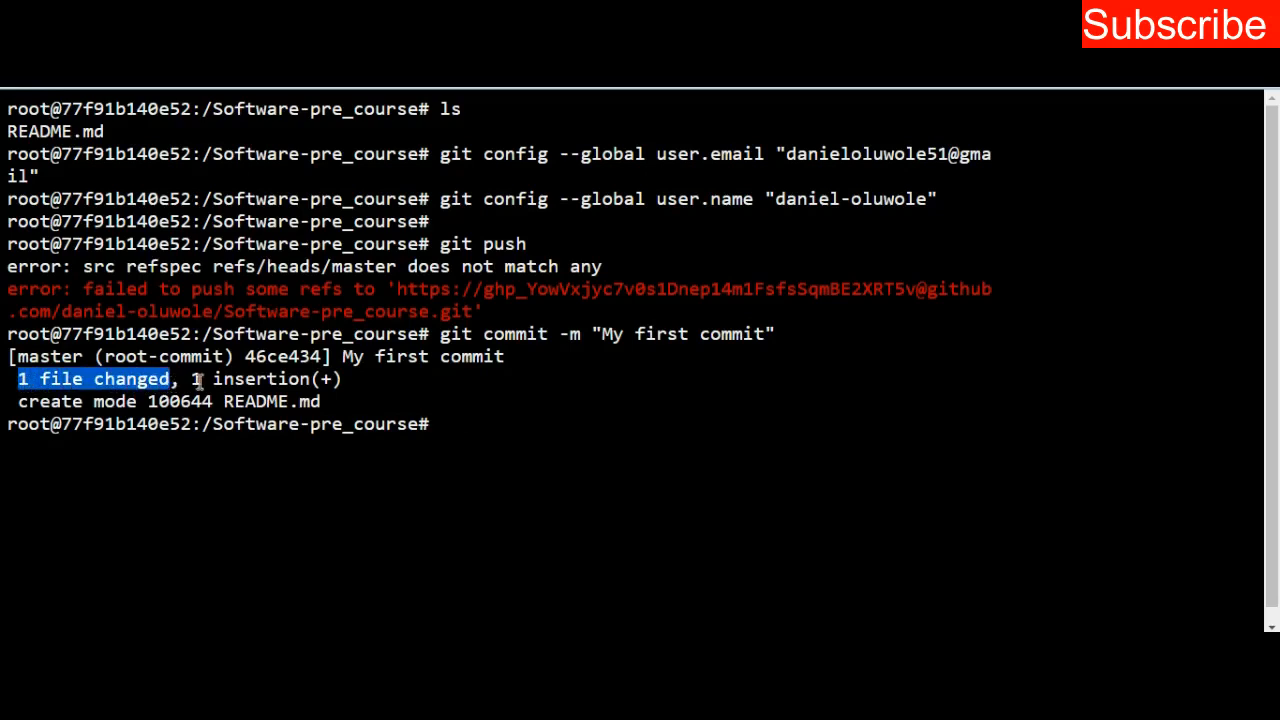
left_click(196, 379)
left_click_drag(192, 379, 330, 383)
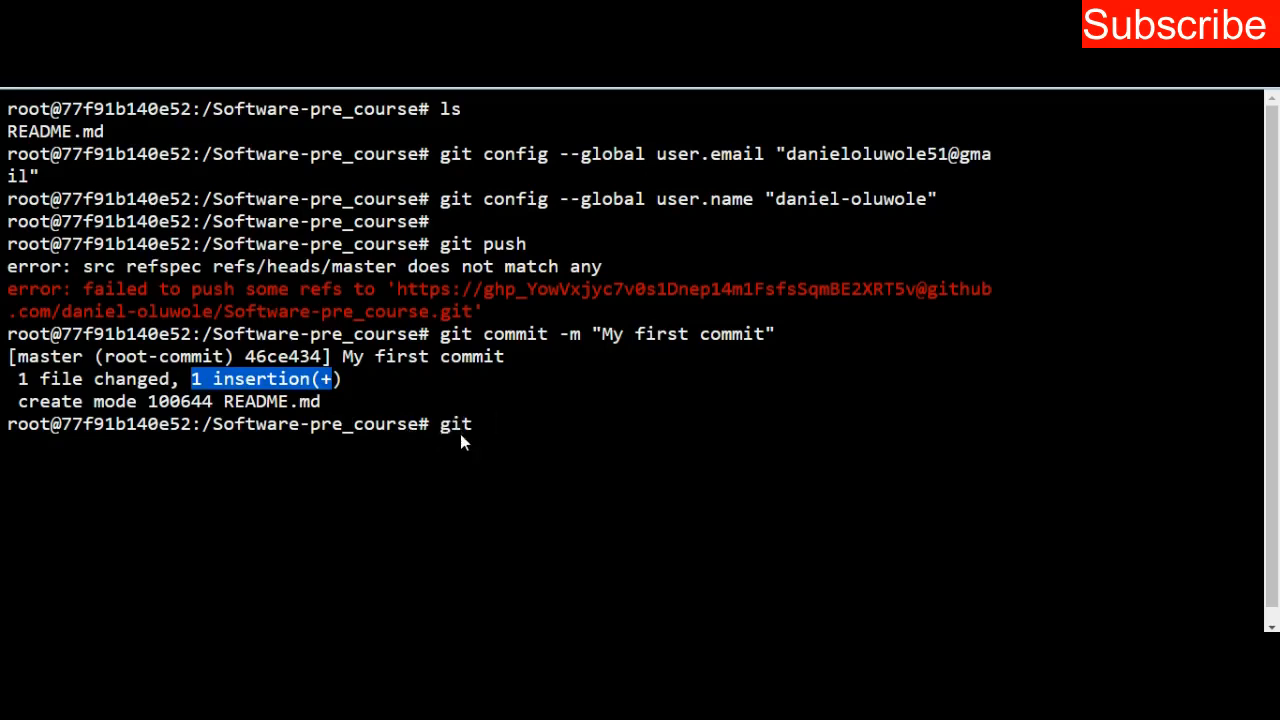
type("push")
Run git push and review the insertion summary and 100% progress output creating master on GitHub
key("Return")
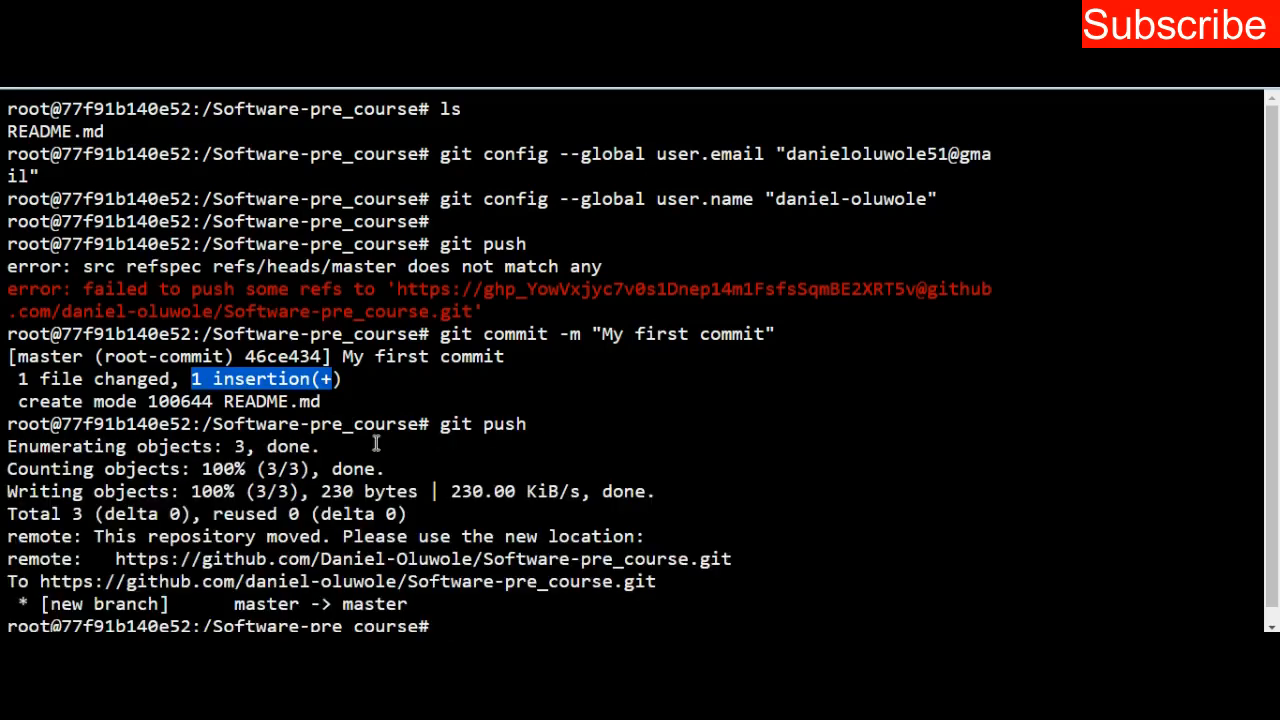
left_click(376, 444)
left_click_drag(246, 468, 214, 468)
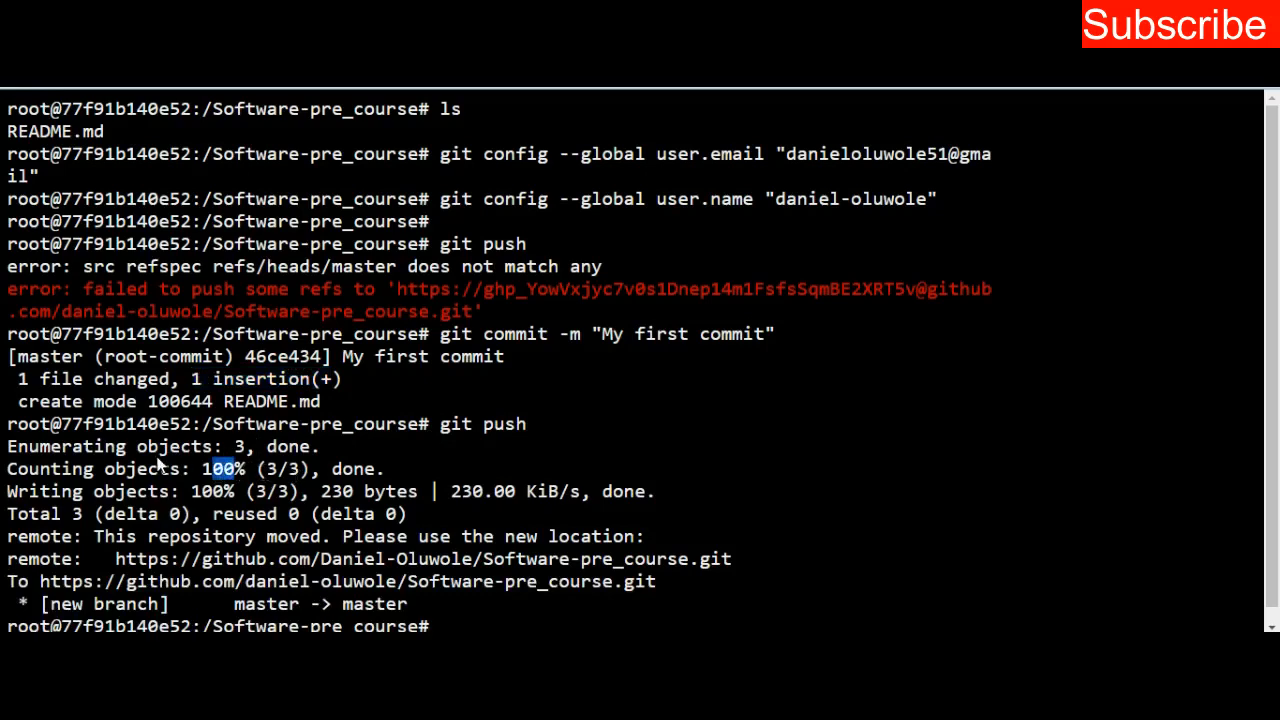
left_click(335, 533)
Switch to the browser, reload the Software-pre_course page and highlight the rendered 'My first readme' text
key("alt+Tab")
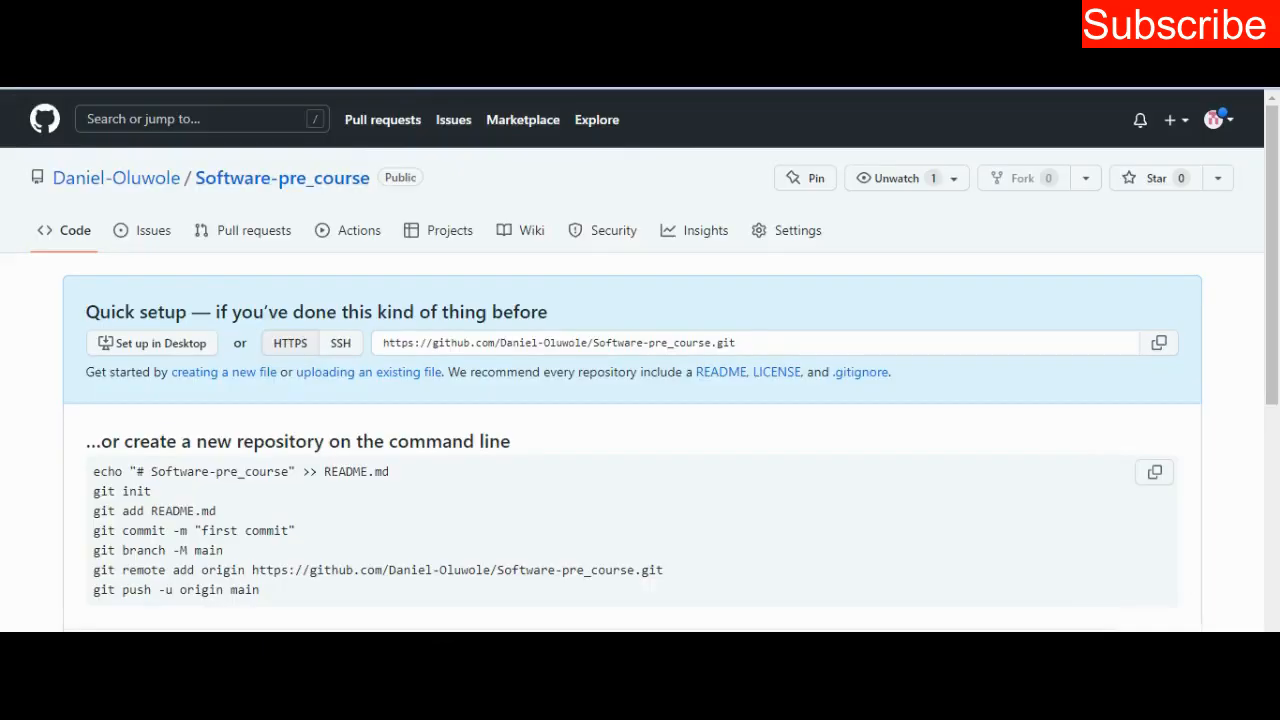
scroll(347, 360, "down", 5)
scroll(347, 360, "up", 5)
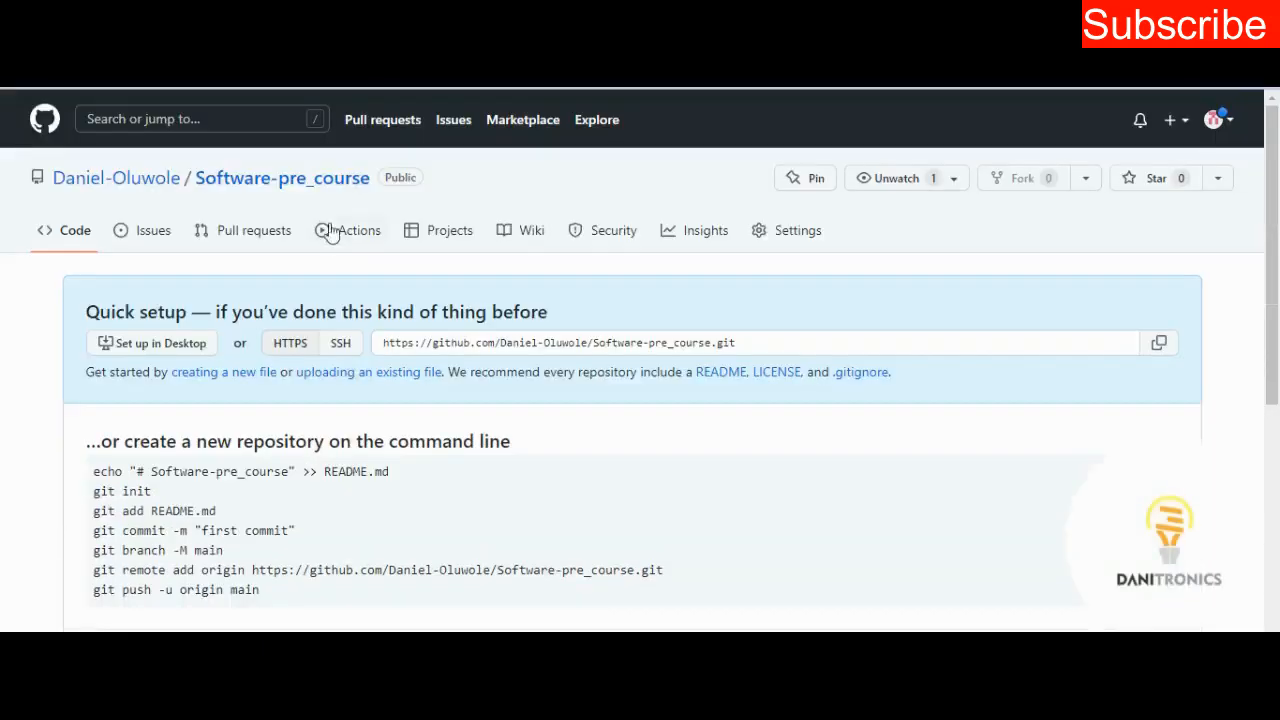
left_click(278, 183)
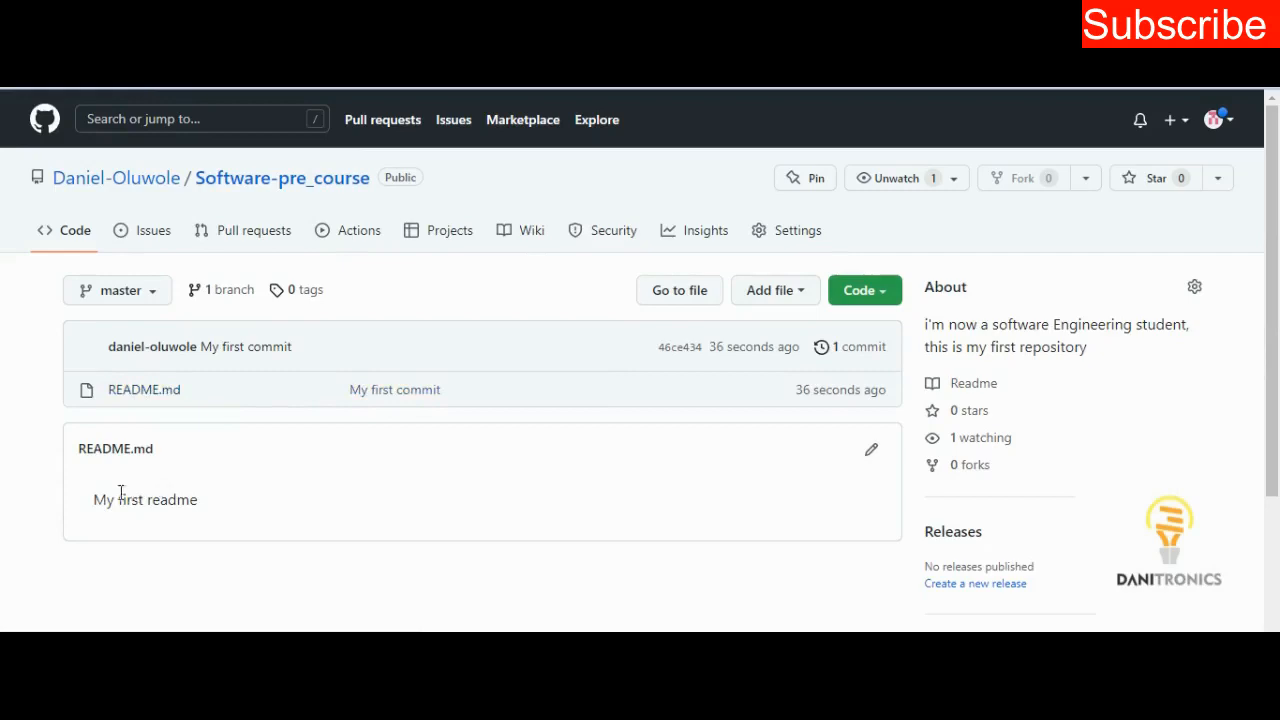
left_click_drag(95, 500, 220, 515)
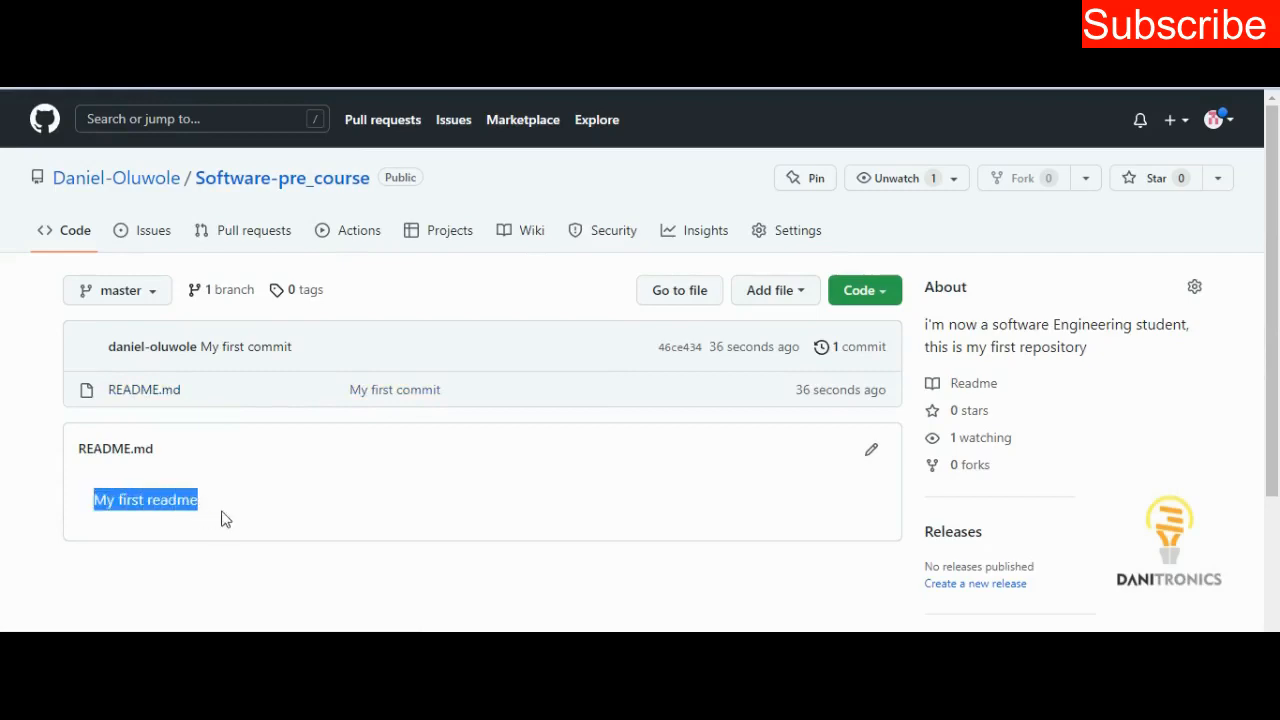